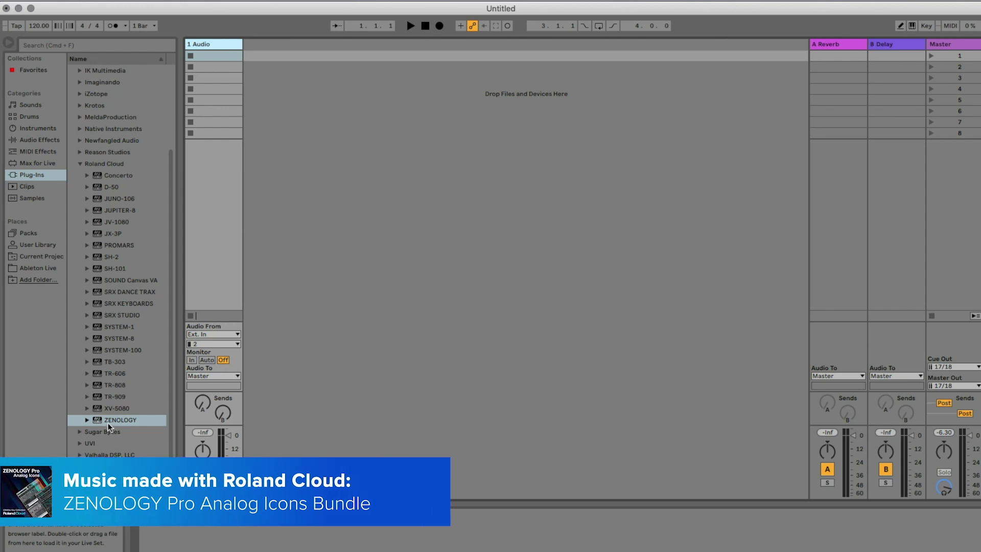
- Select ZENOLOGY under Roland Cloud in the Plug-Ins browser
click(101, 420)
- Drag ZENOLOGY into the empty Session area to create a MIDI track hosting it
drag(100, 420, 280, 63)
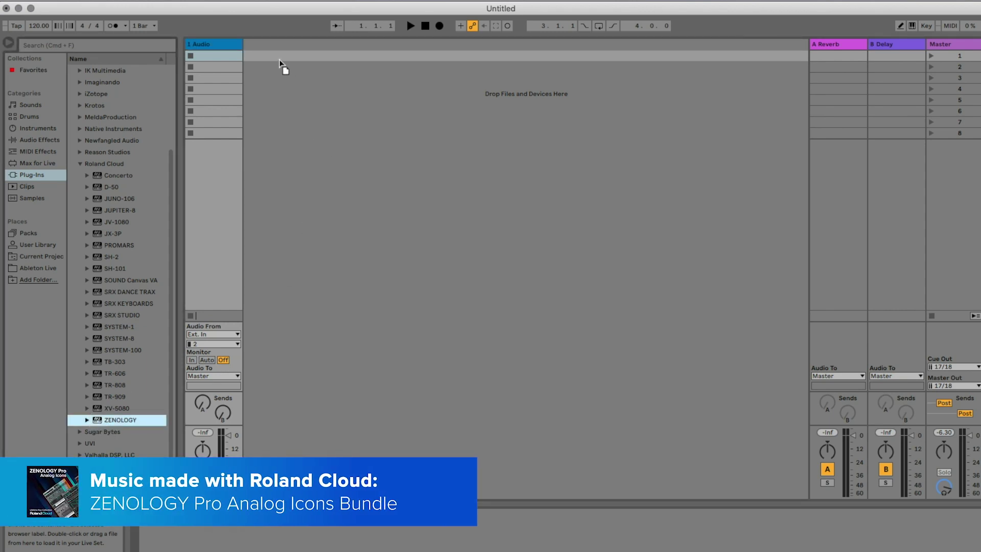
drag(280, 63, 279, 60)
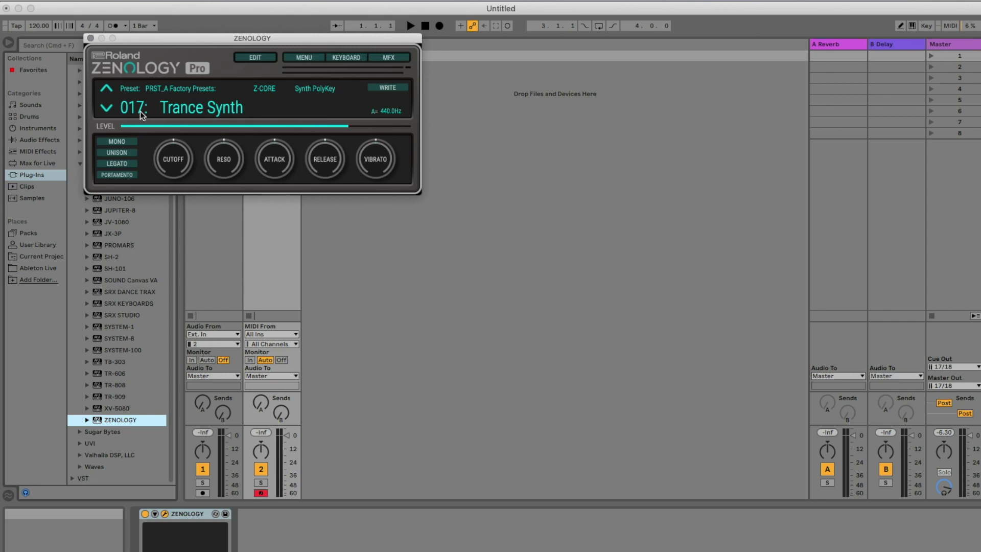
- Open the Tone/Drum Kit Browser, move it left and scroll through its bank list
click(189, 110)
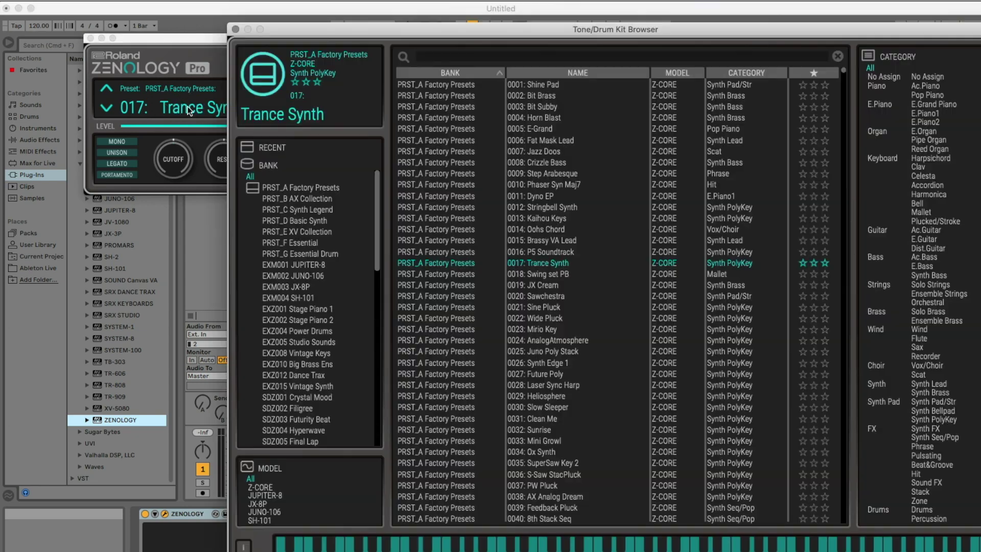
drag(422, 19, 296, 19)
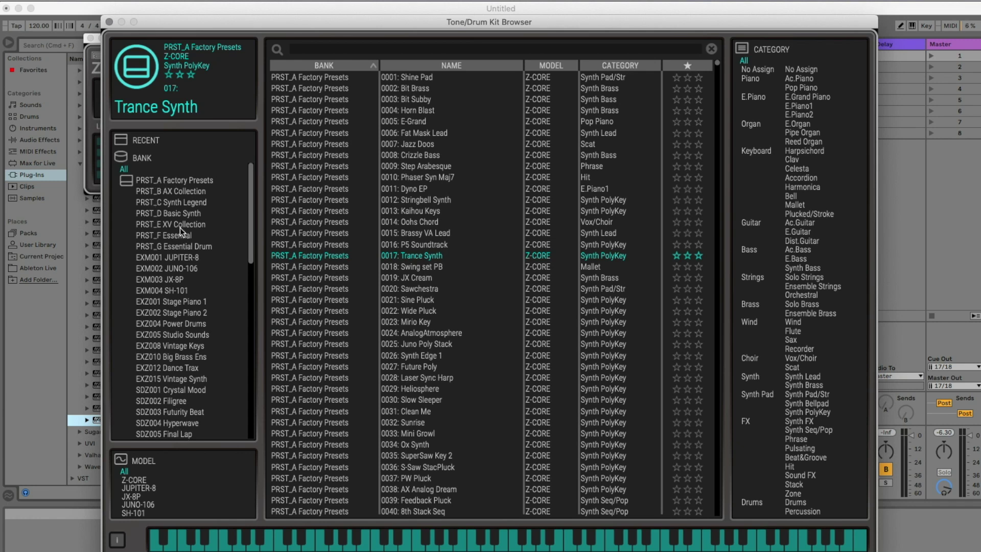
scroll(181, 231, down, 10)
scroll(181, 231, up, 10)
scroll(184, 307, down, 15)
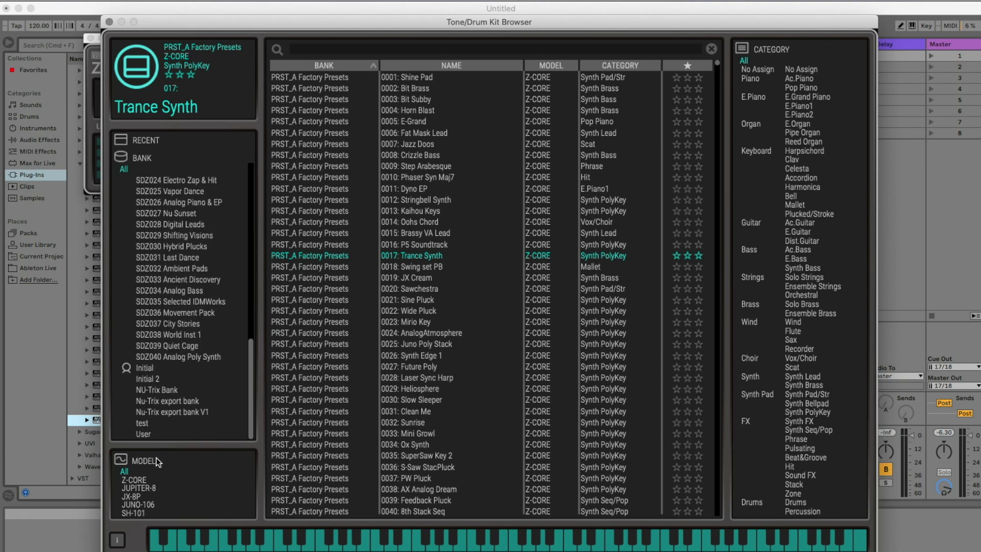
scroll(174, 401, up, 15)
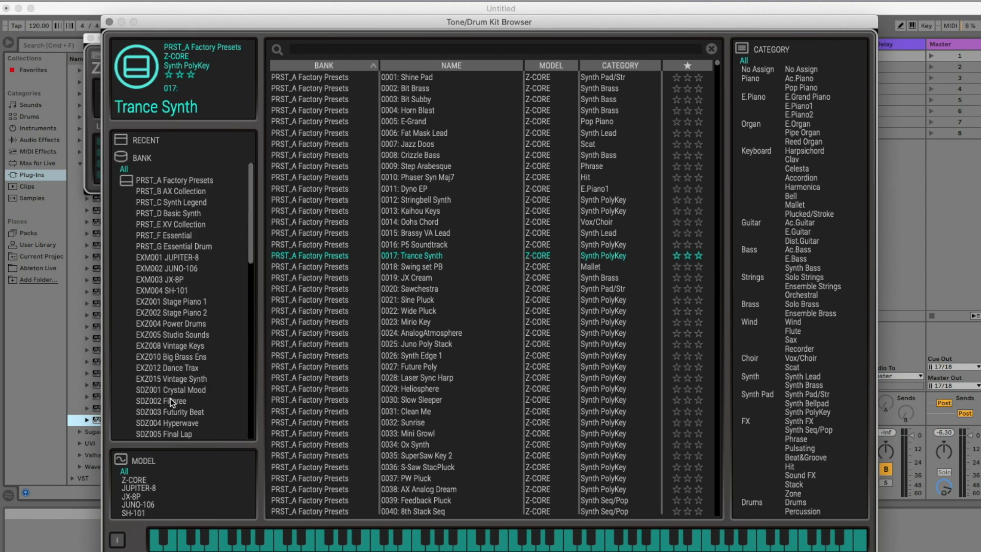
- Browse banks PRST_A to PRST_F, then load 0004 Expressive Mono from EXZ001 Stage Piano 1
click(169, 181)
click(174, 191)
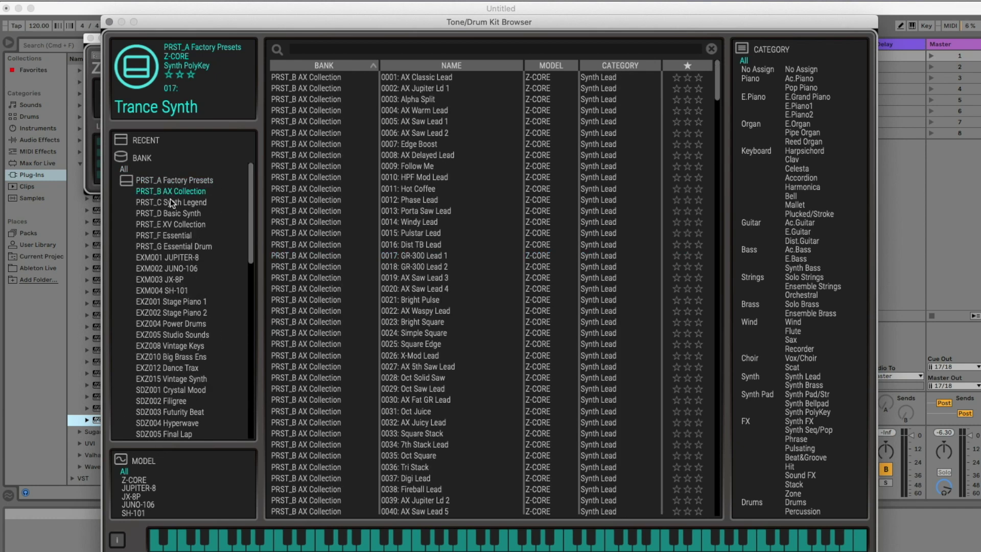
click(173, 202)
click(179, 214)
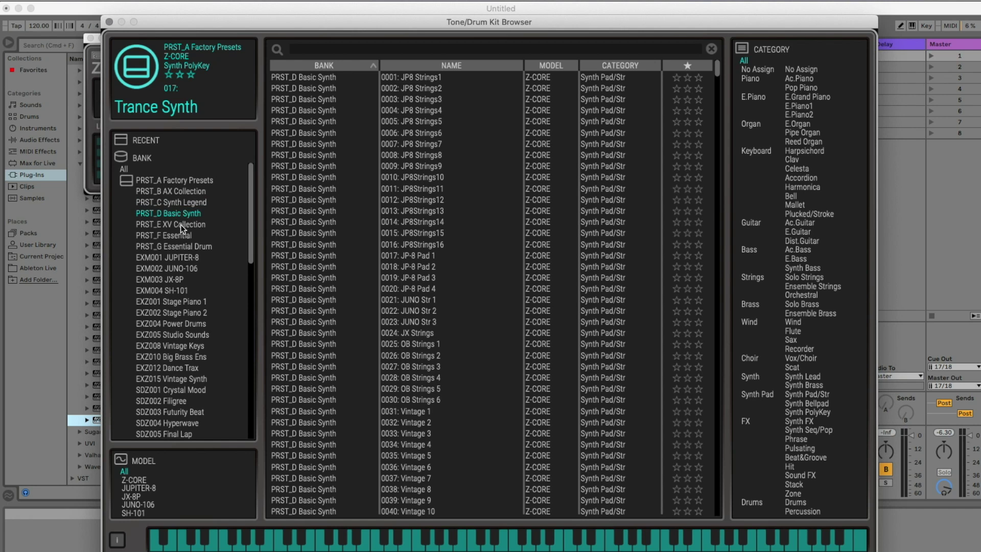
click(182, 225)
click(187, 236)
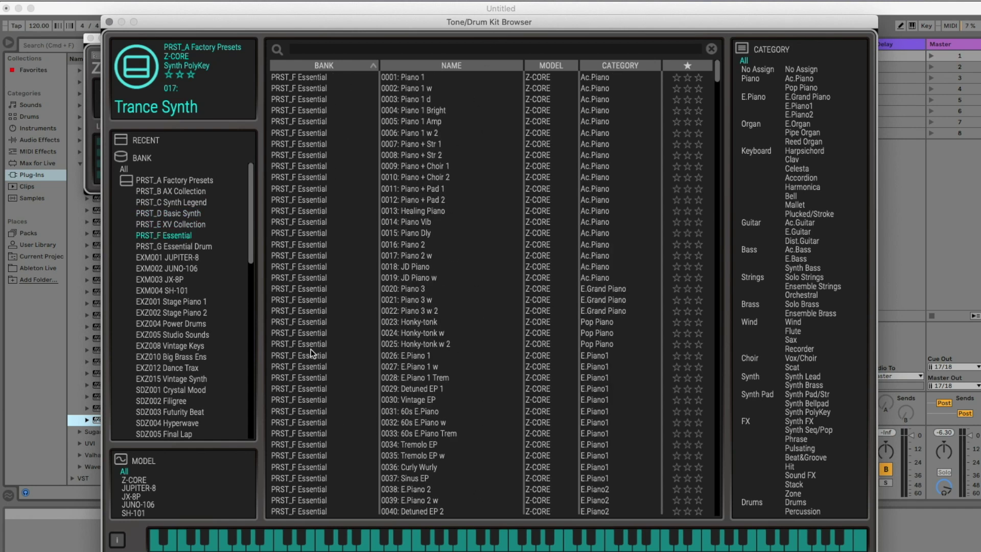
click(173, 214)
click(172, 182)
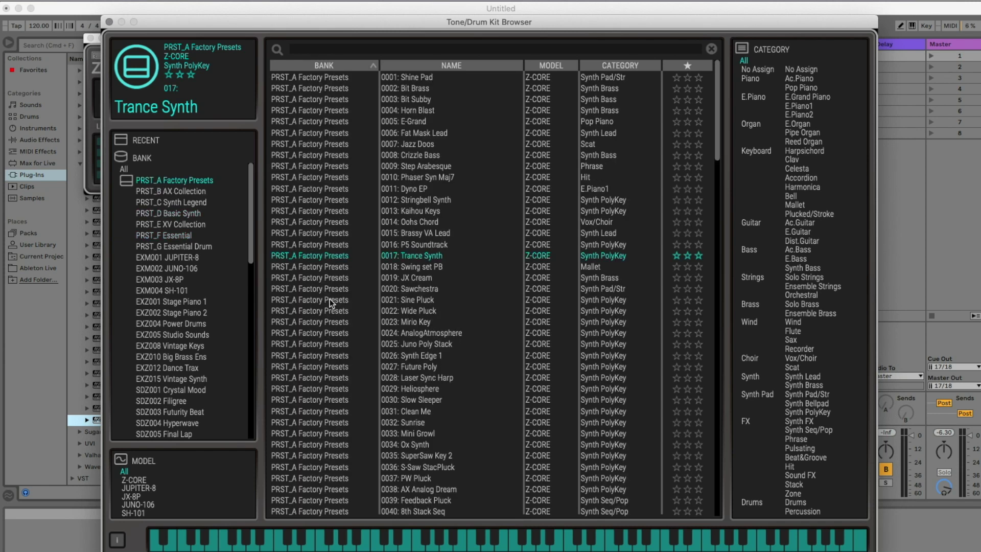
click(189, 303)
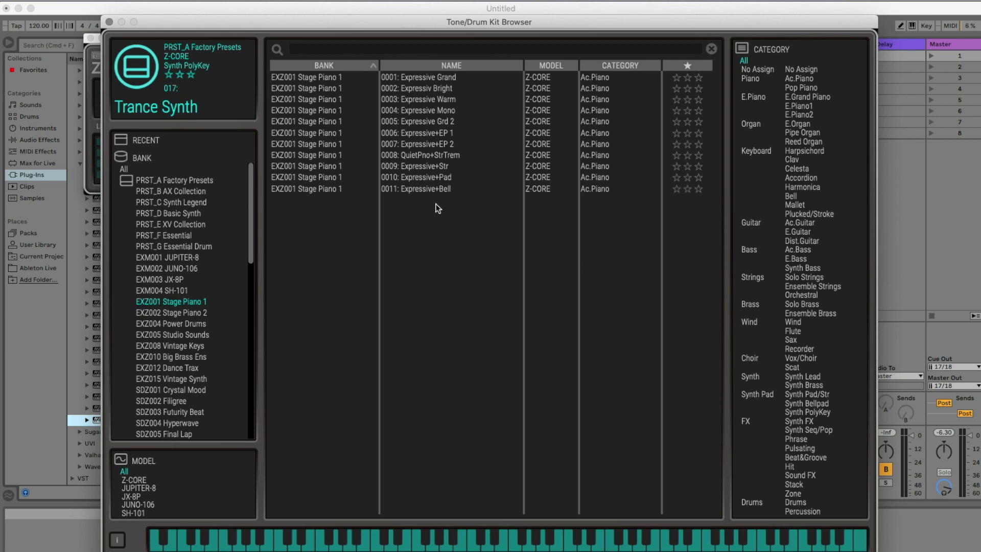
click(433, 111)
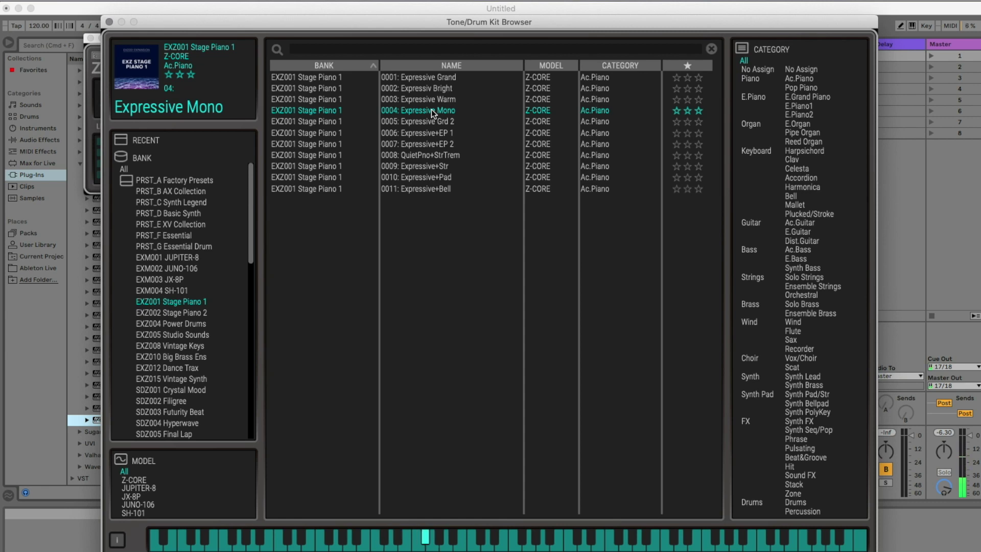
- Load 0019 Sine EP from EXZ008 Vintage Keys and audition it on the on-screen keyboard
click(194, 347)
click(415, 276)
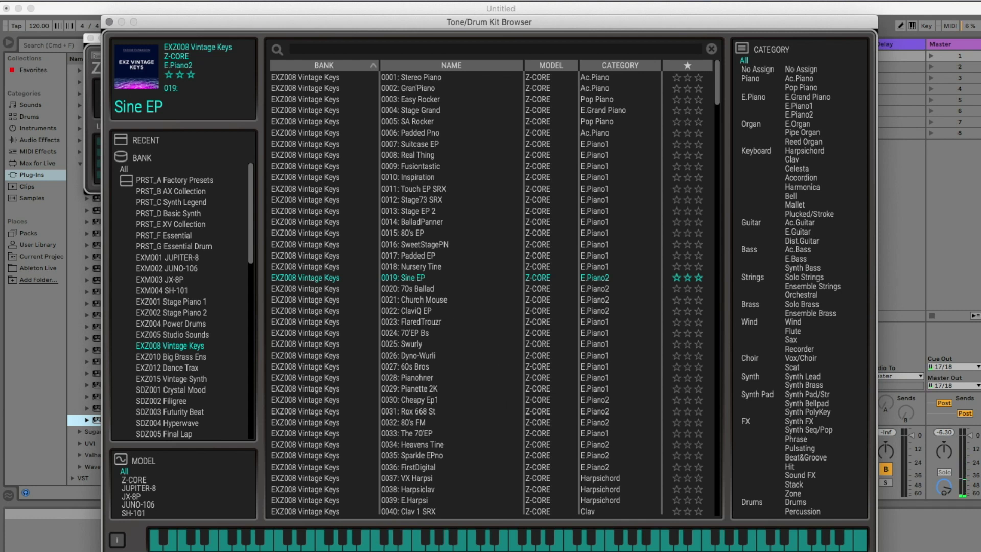
click(391, 542)
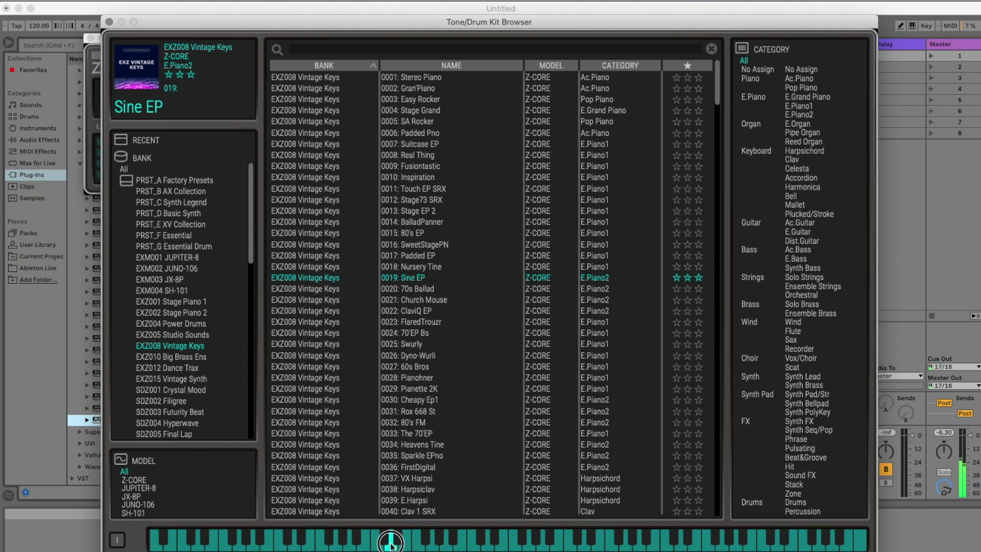
click(451, 543)
click(508, 543)
click(486, 543)
click(395, 543)
click(352, 544)
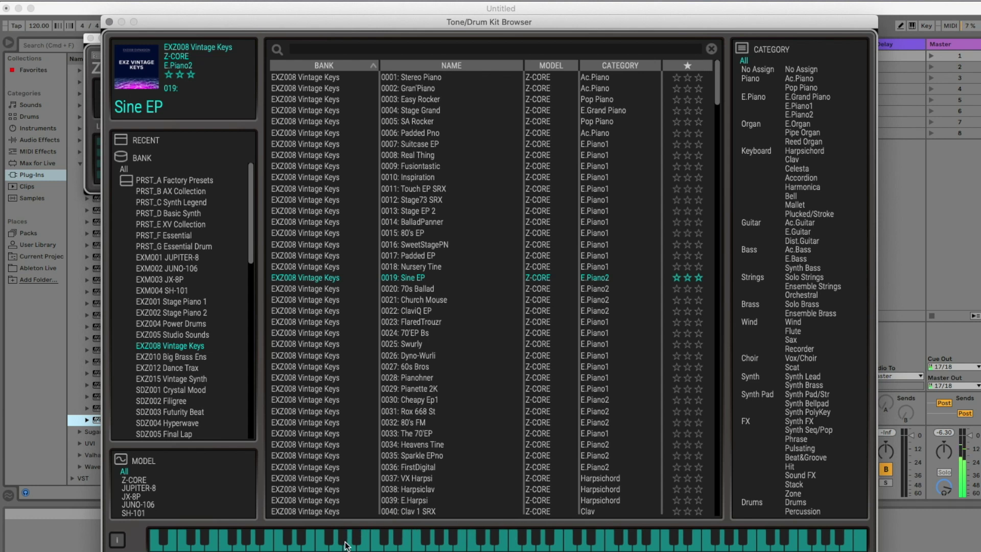
click(346, 543)
click(325, 542)
click(280, 546)
- Filter to Bell, rate 2.2 SEQ SRX three stars and Analog Bell one star, and sort by rating
click(793, 198)
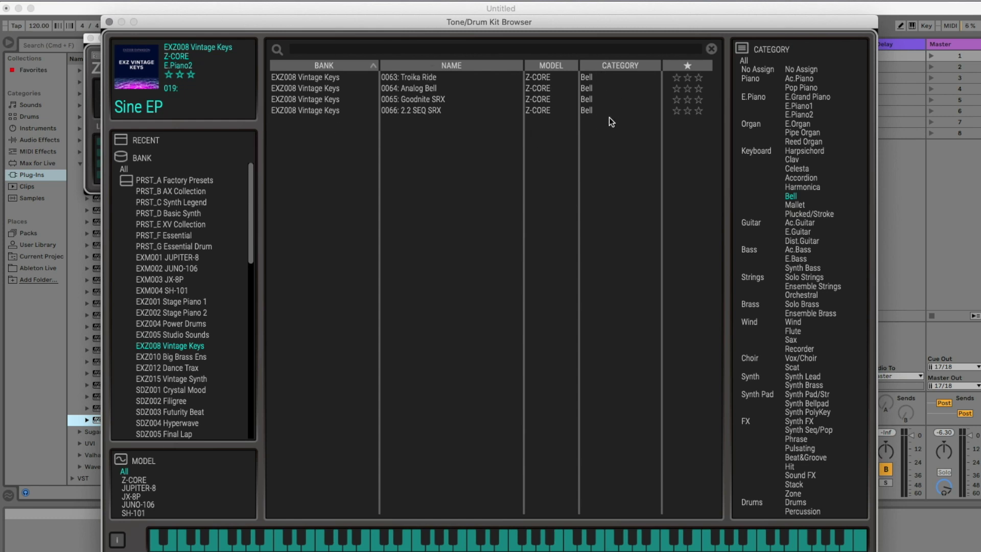
click(699, 111)
click(688, 88)
click(688, 66)
click(706, 65)
click(707, 64)
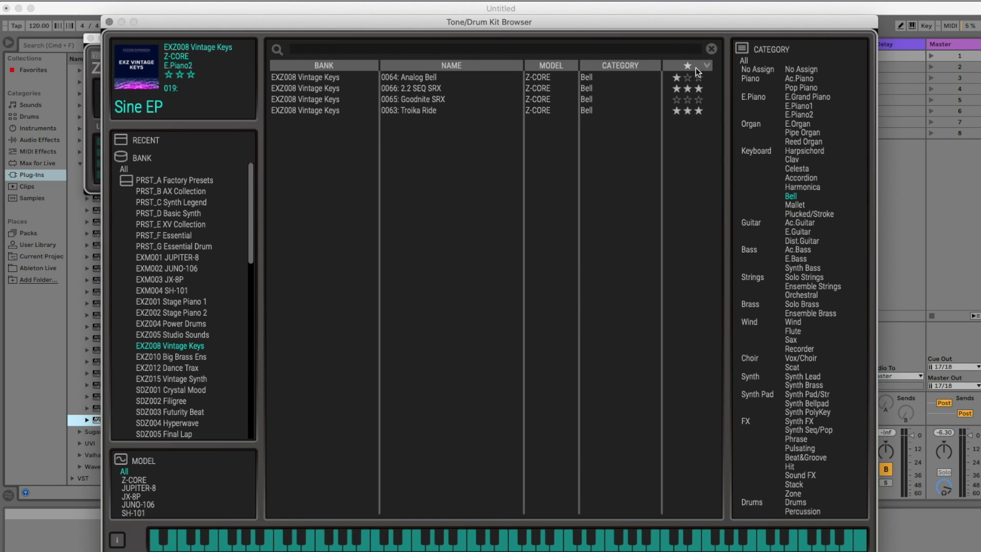
- Rate Troika Ride three stars, re-sort by rating, and reset the category filter to All
click(708, 64)
click(709, 64)
click(710, 63)
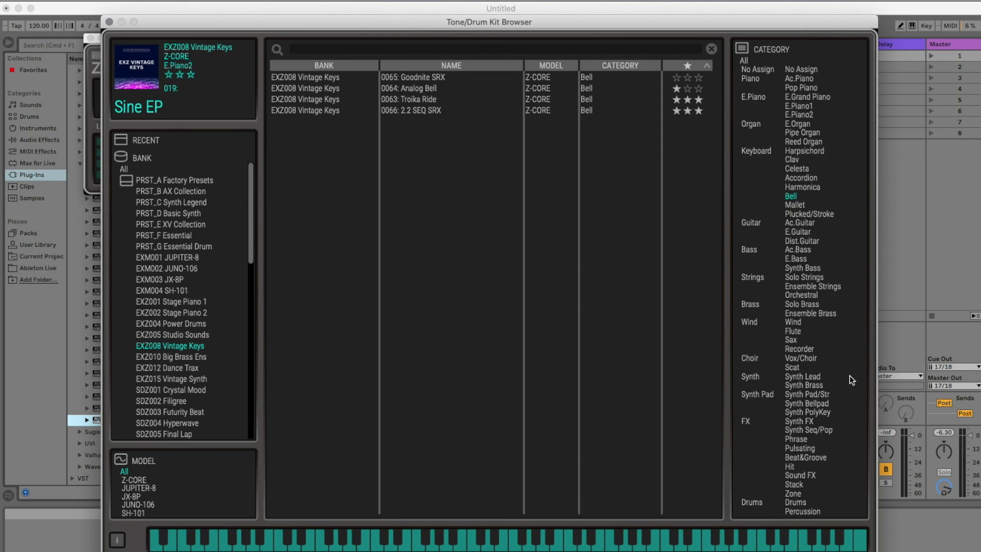
click(795, 199)
click(792, 198)
click(744, 62)
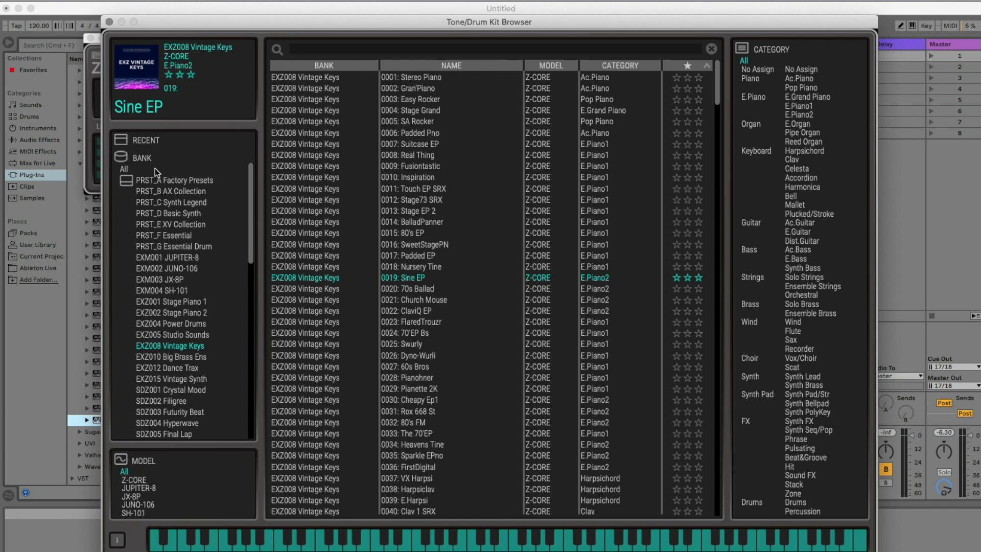
- Show all banks, filter to Solo Brass, and load 0383 Trumpet Echo, closing the browser
click(124, 169)
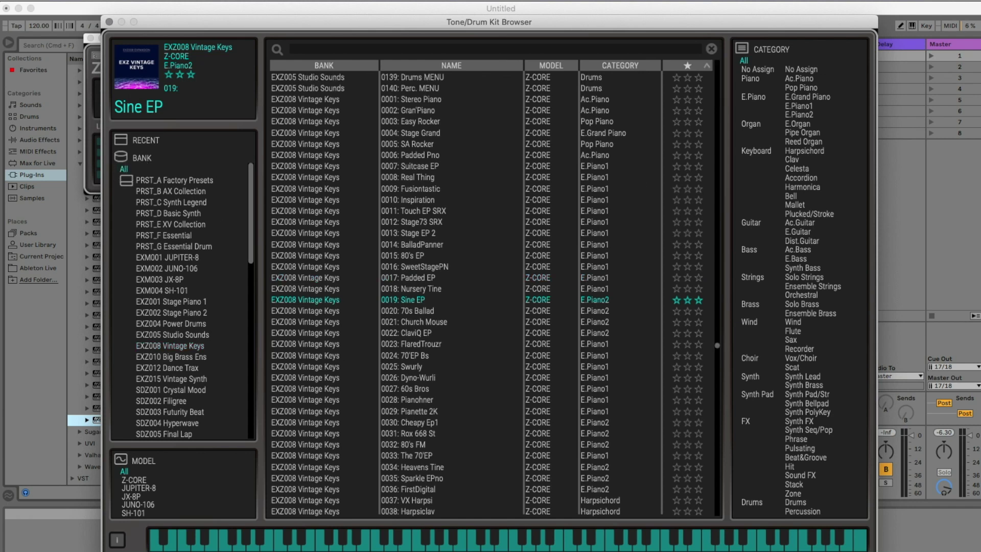
click(802, 305)
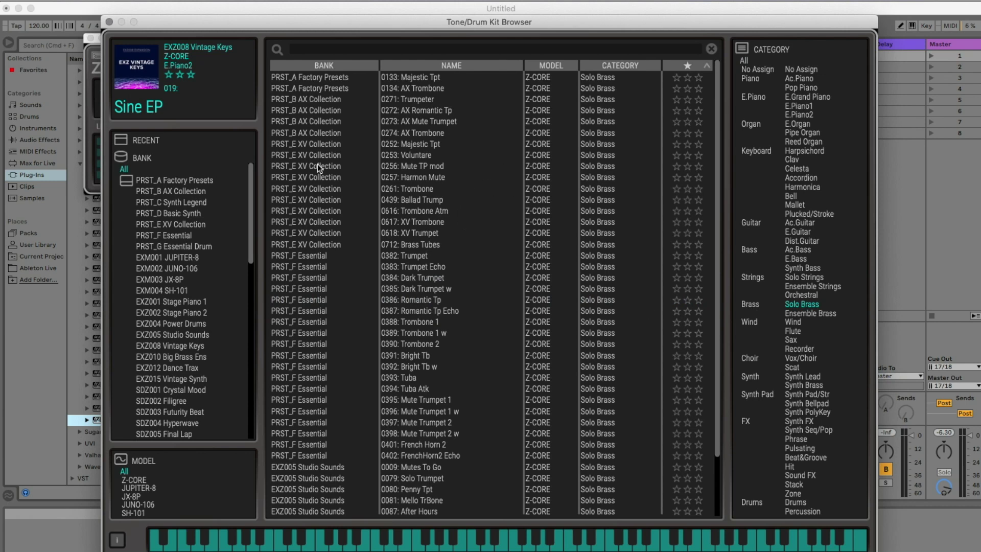
scroll(331, 244, down, 2)
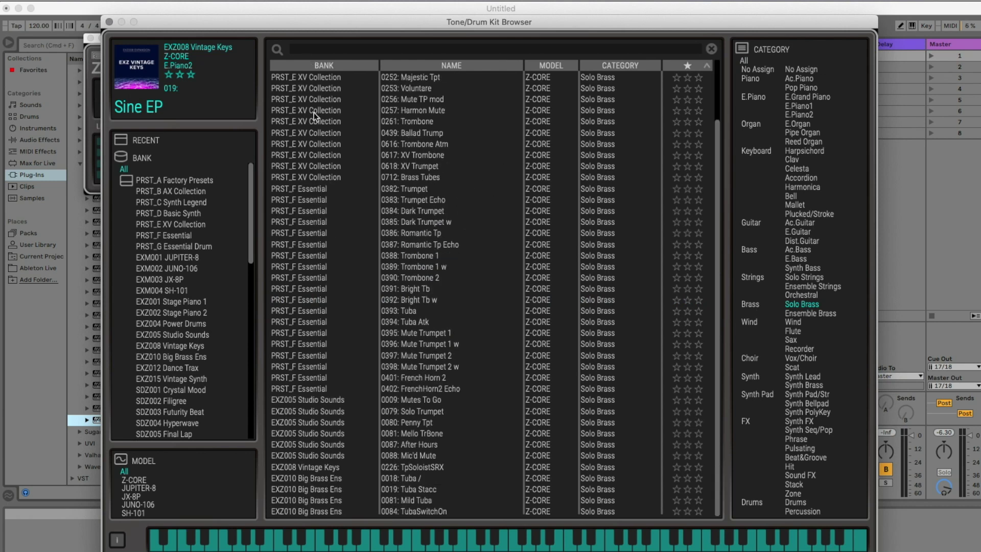
click(310, 200)
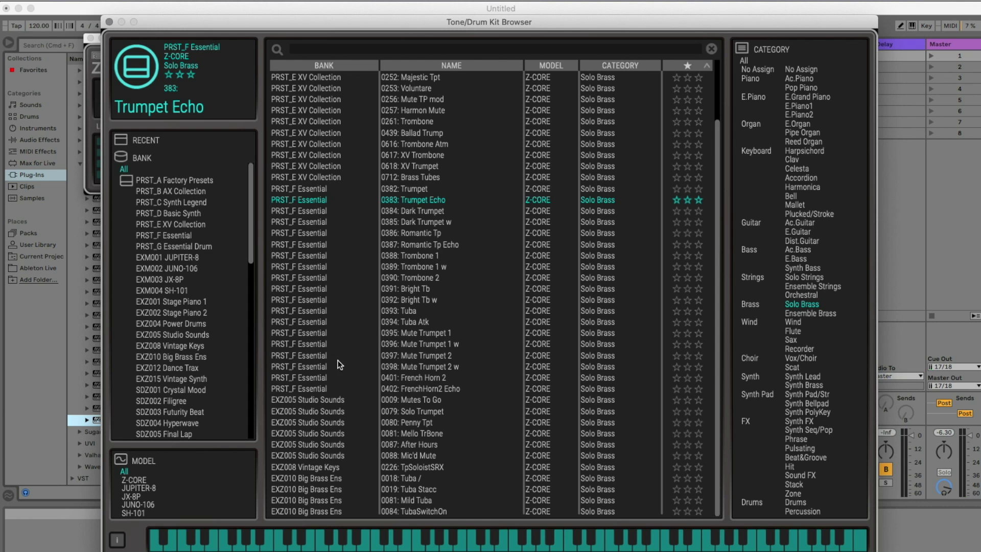
scroll(184, 307, down, 15)
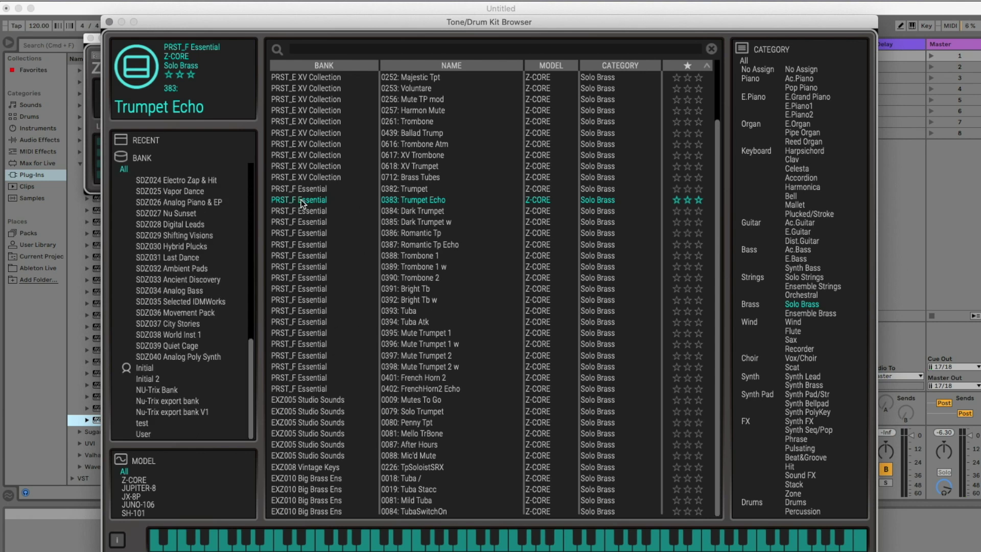
double_click(301, 201)
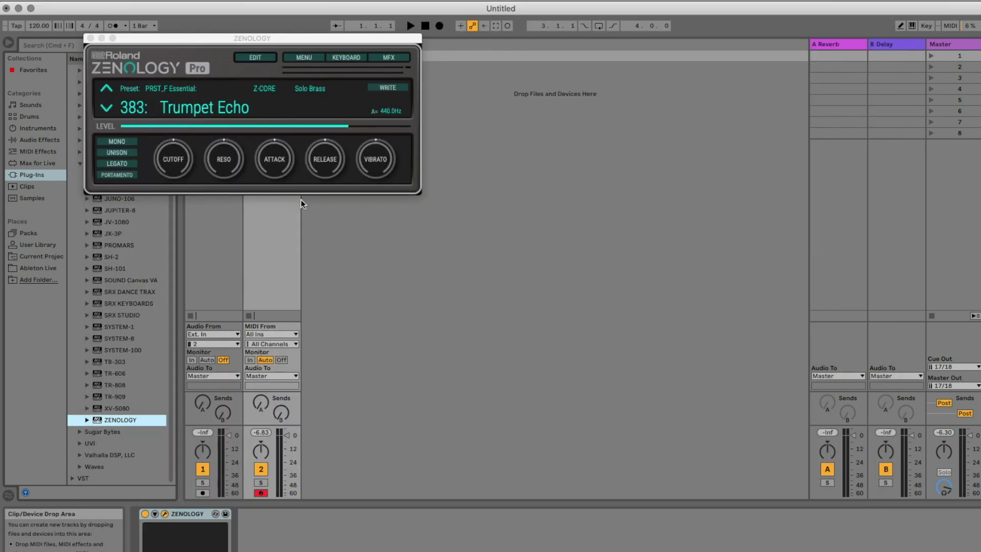
- Raise Trumpet Echo's filter cutoff and turn up its release
drag(171, 168, 224, 187)
right_click(272, 147)
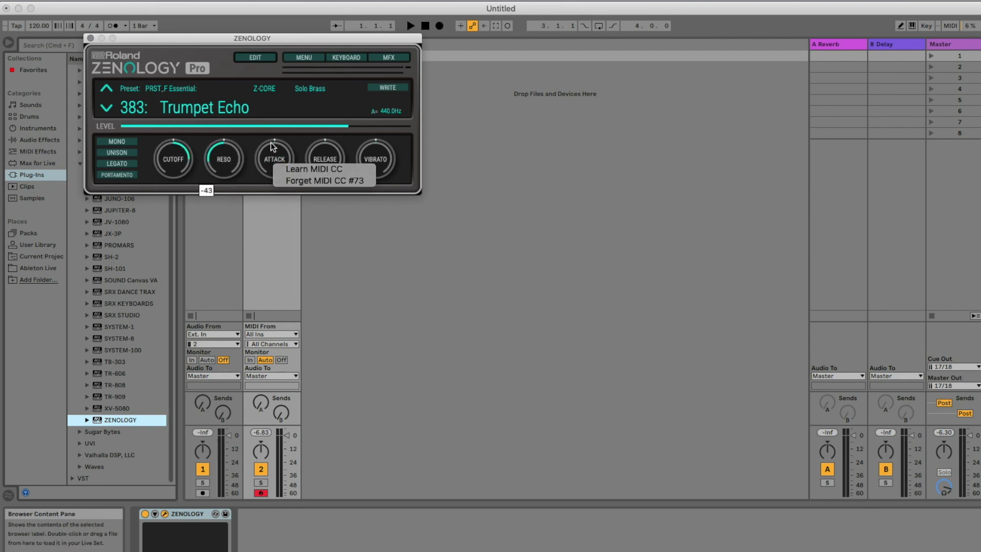
click(325, 153)
drag(325, 153, 336, 128)
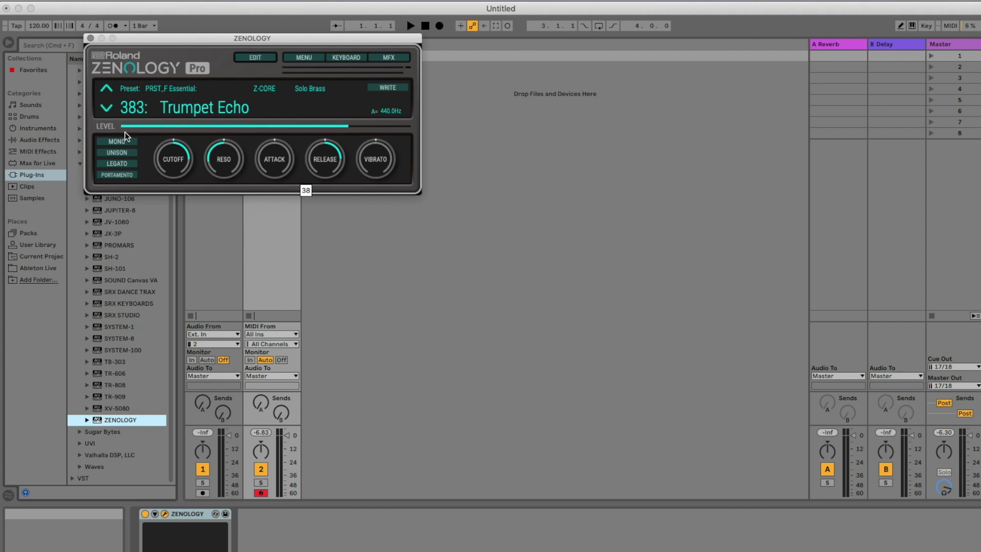
- In the edit view, lengthen the pitch and amp envelope attacks, then start writing the tone
click(254, 58)
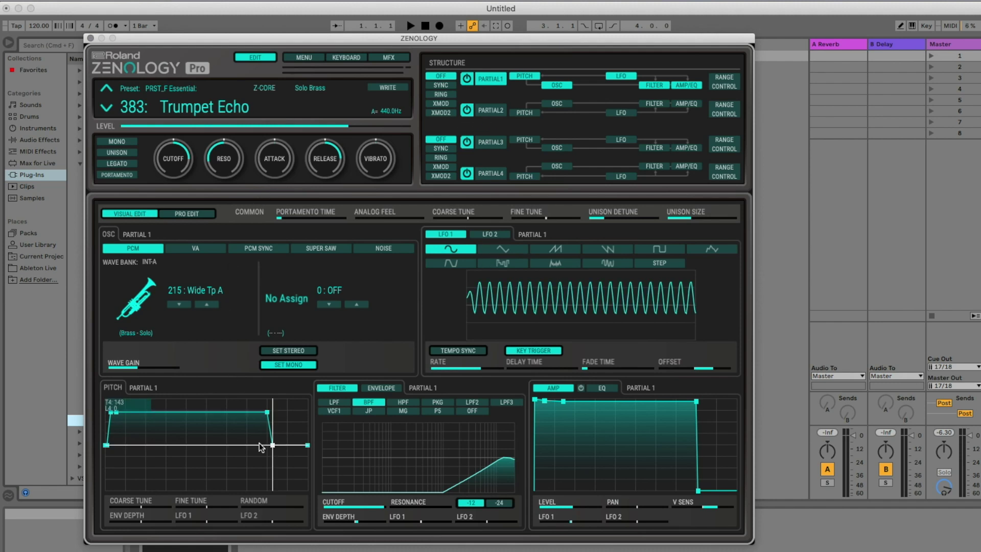
drag(112, 412, 147, 408)
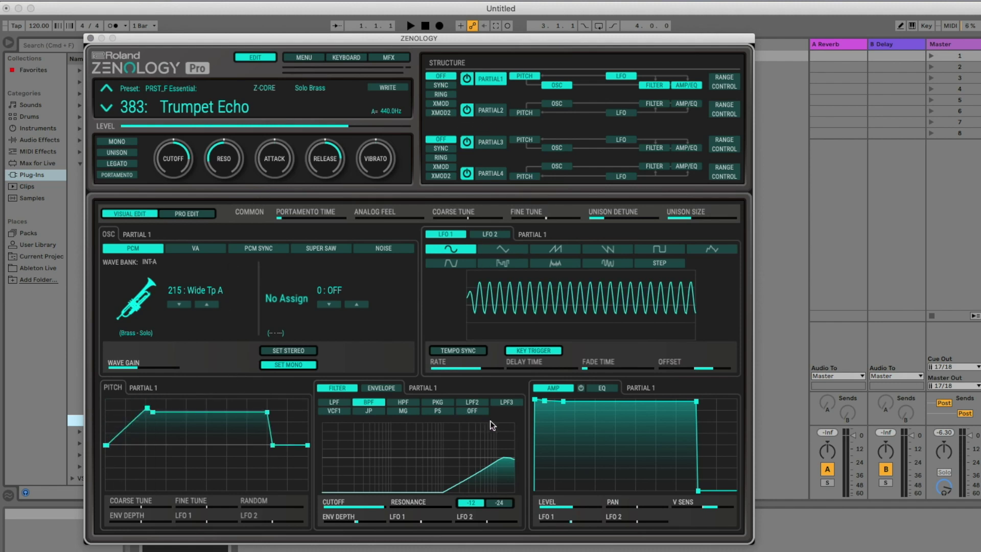
drag(537, 402, 575, 399)
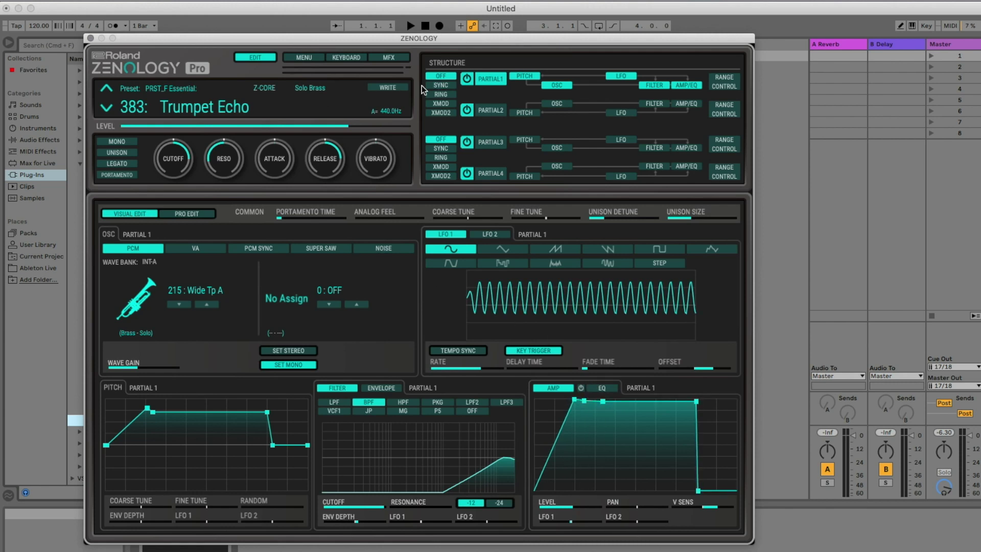
click(386, 89)
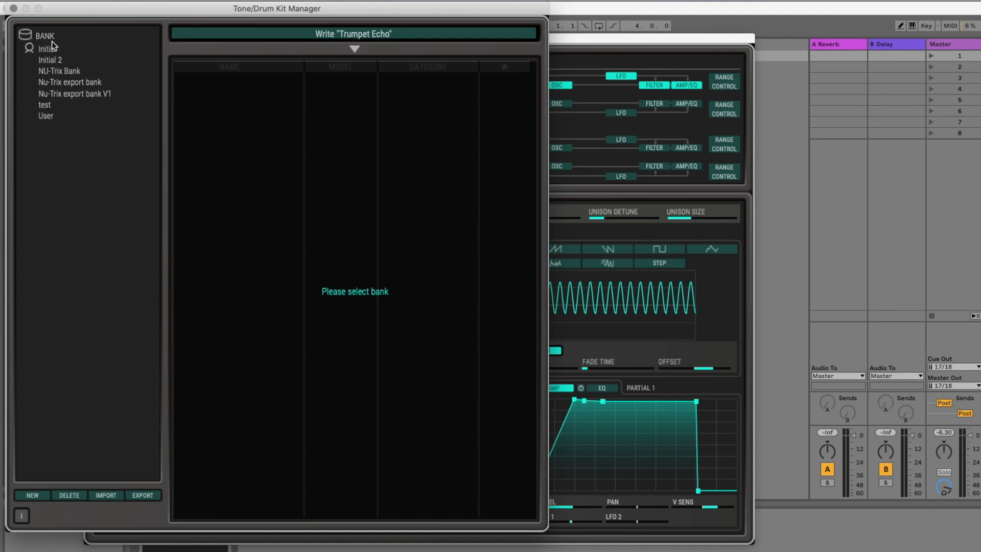
- Create a new user bank and rename it 'My best choices'
click(33, 495)
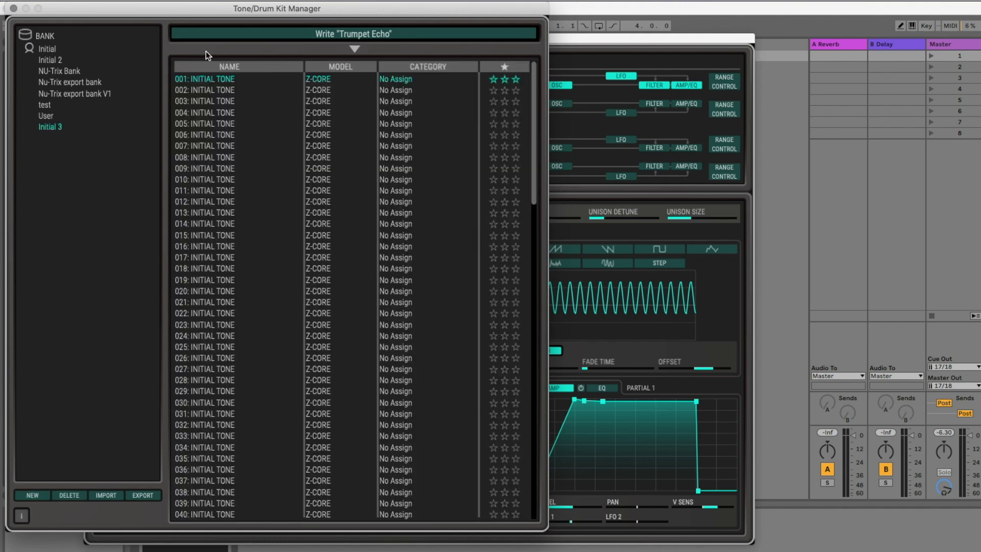
double_click(49, 128)
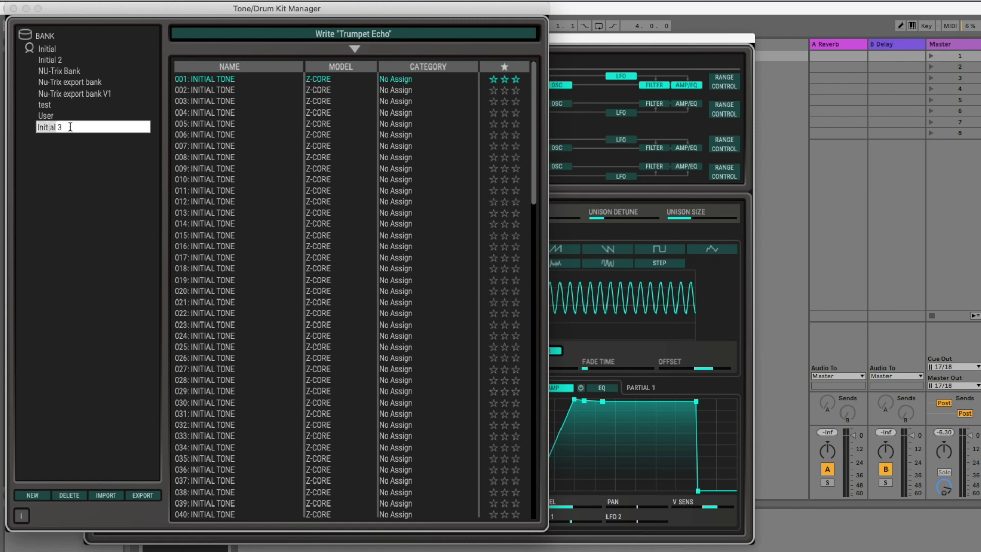
text(My best)
text( co)
text(oices)
- Confirm the bank name and select slot 005 in My best choices
key(Return)
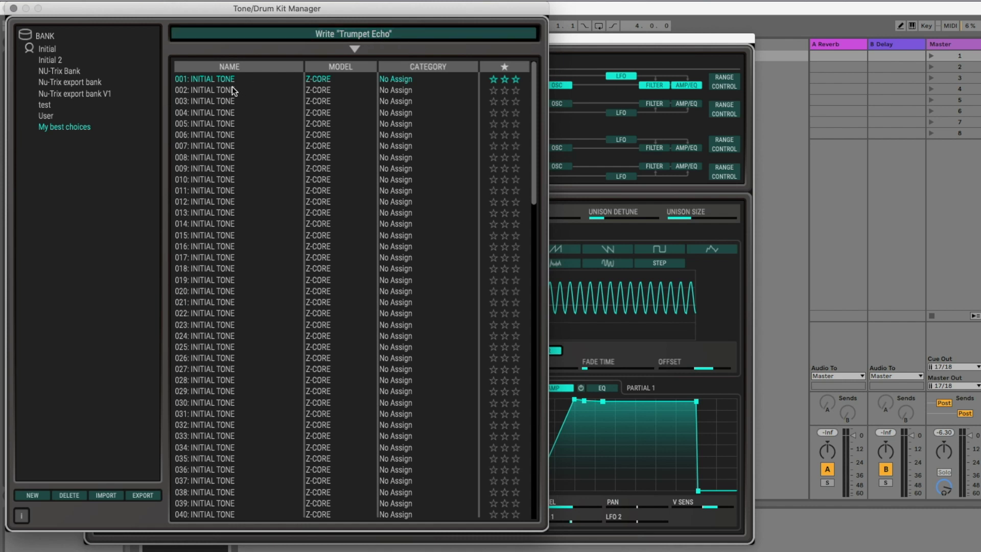
click(215, 93)
click(219, 103)
click(221, 124)
- Write the tone into slot 005 under the name 'Trumpet Echo 2'
click(342, 34)
key(Right)
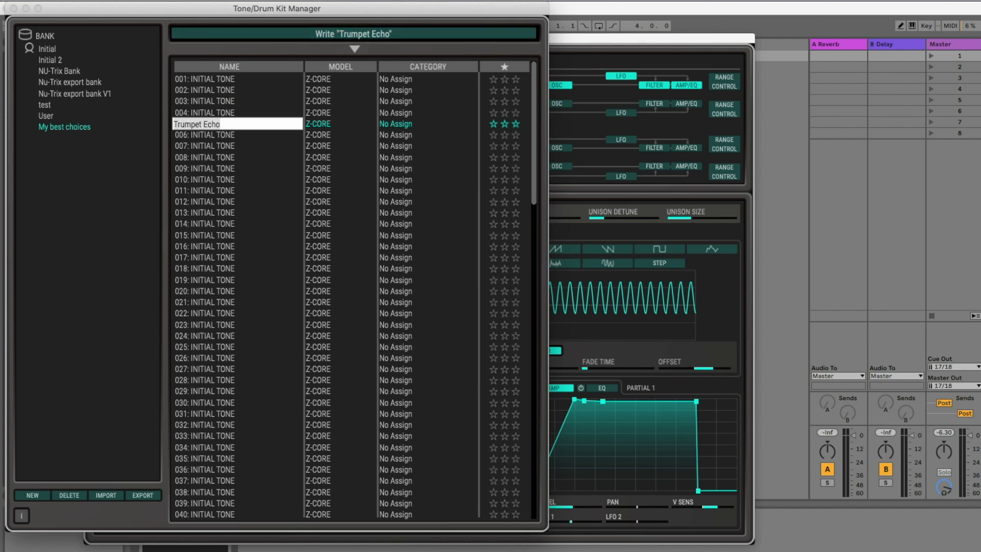
text(2)
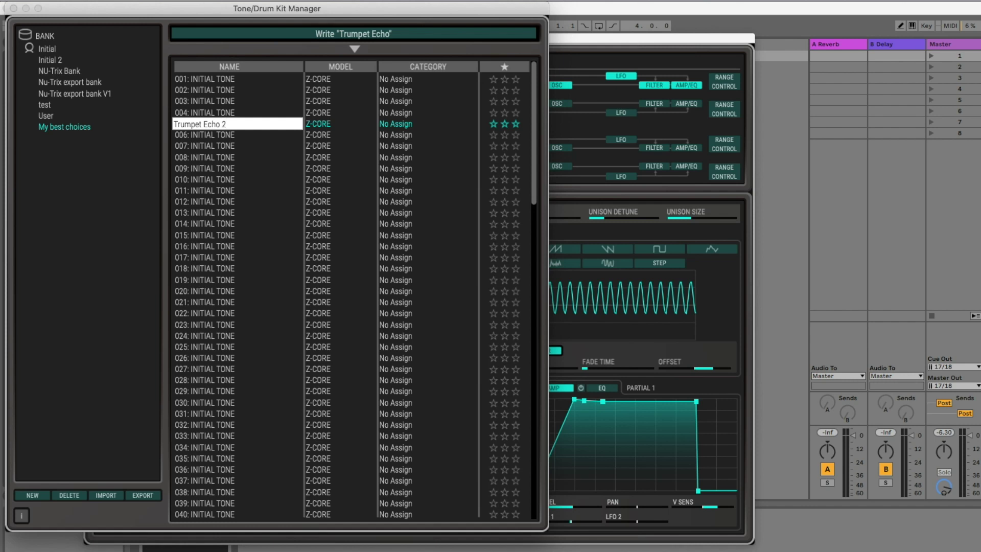
key(Return)
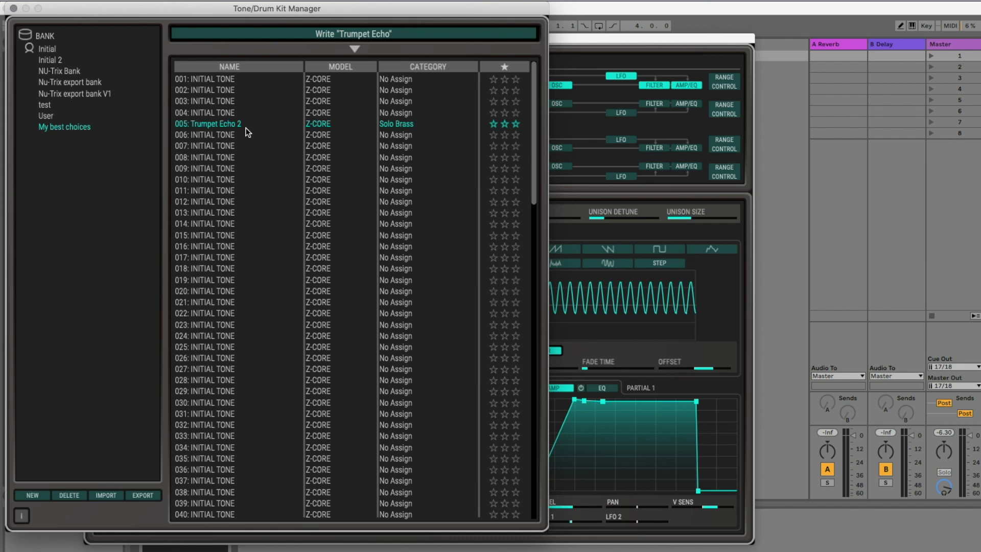
mouse_move(20, 517)
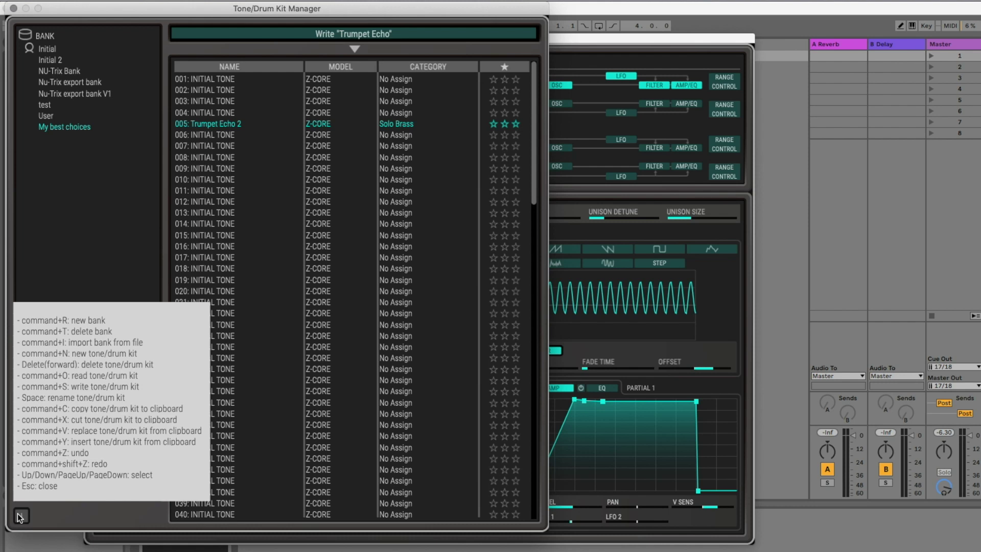
- Close the shortcut help and the Tone/Drum Kit Manager to show 005: Trumpet Echo 2
click(19, 517)
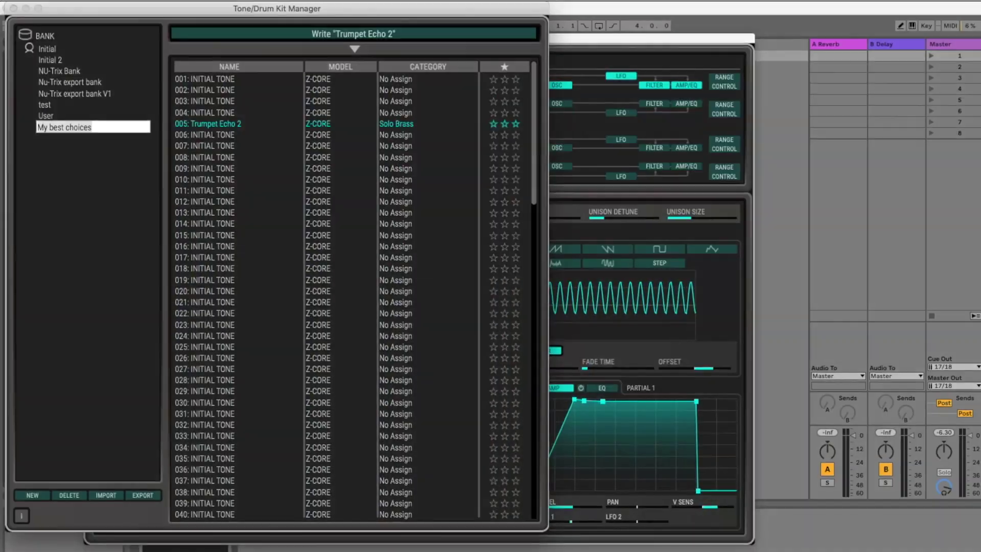
click(14, 8)
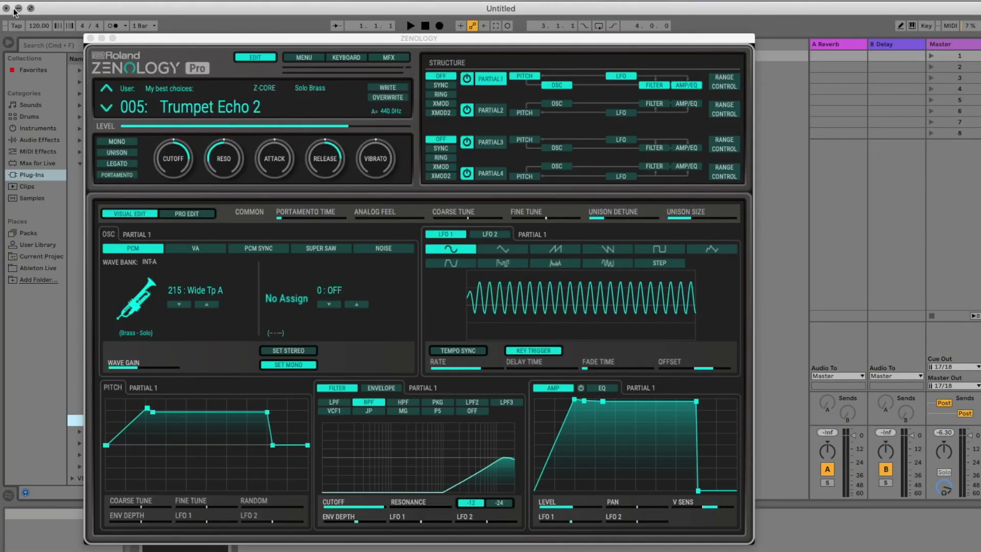
- Return to the compact view and load 009: Follow Me from the Synth Lead-filtered browser
click(256, 58)
click(208, 113)
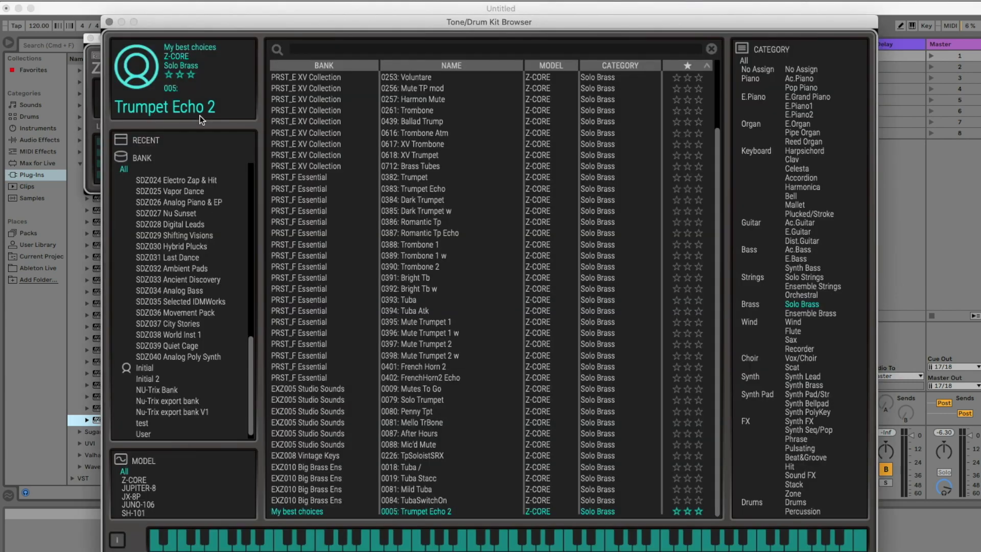
click(415, 221)
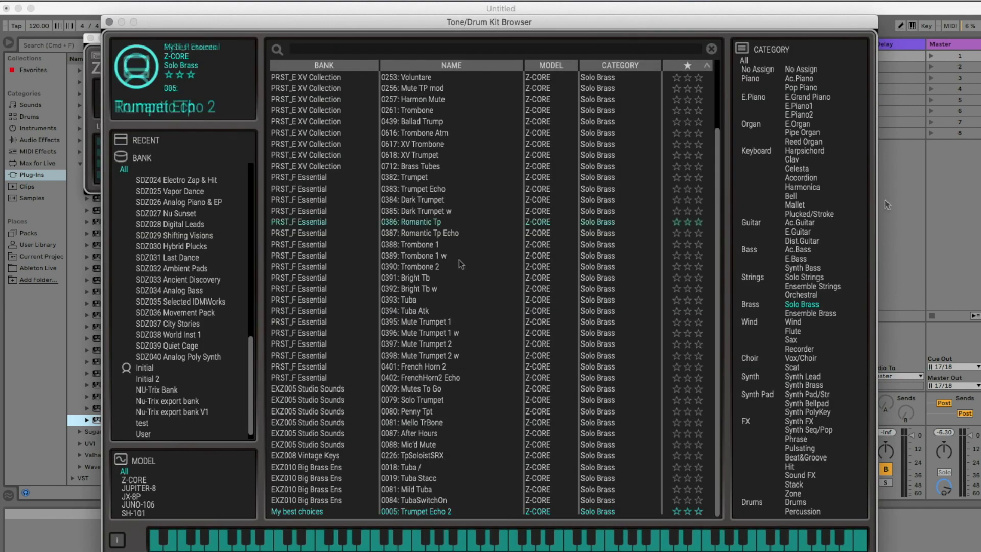
click(813, 377)
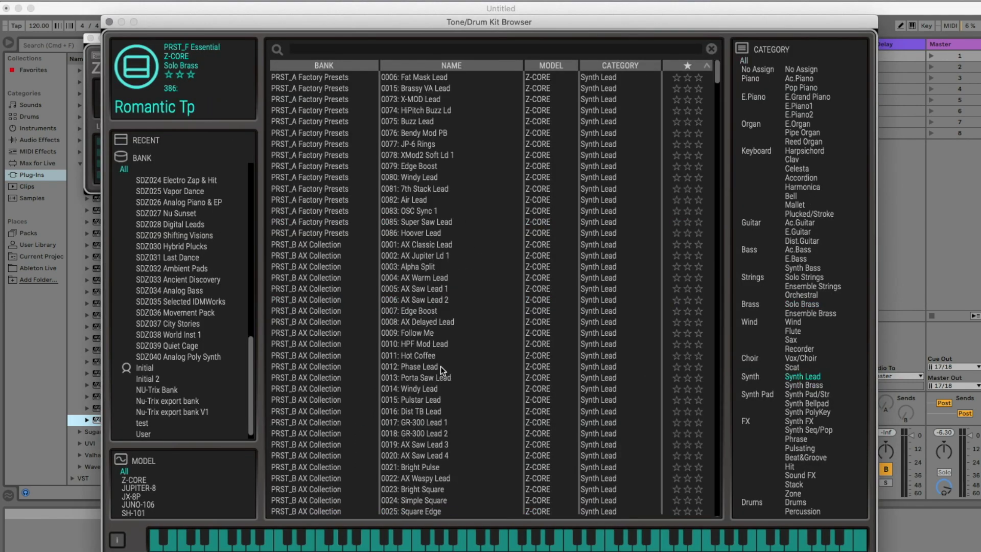
click(448, 333)
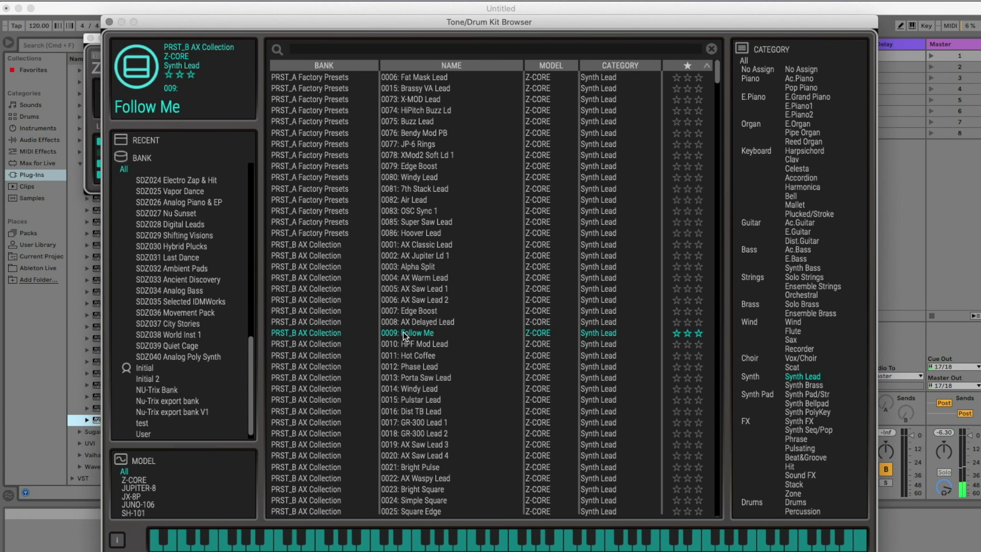
- Write Follow Me into My best choices slot 002, renamed 'Follow Me 2', then close the manager
double_click(334, 337)
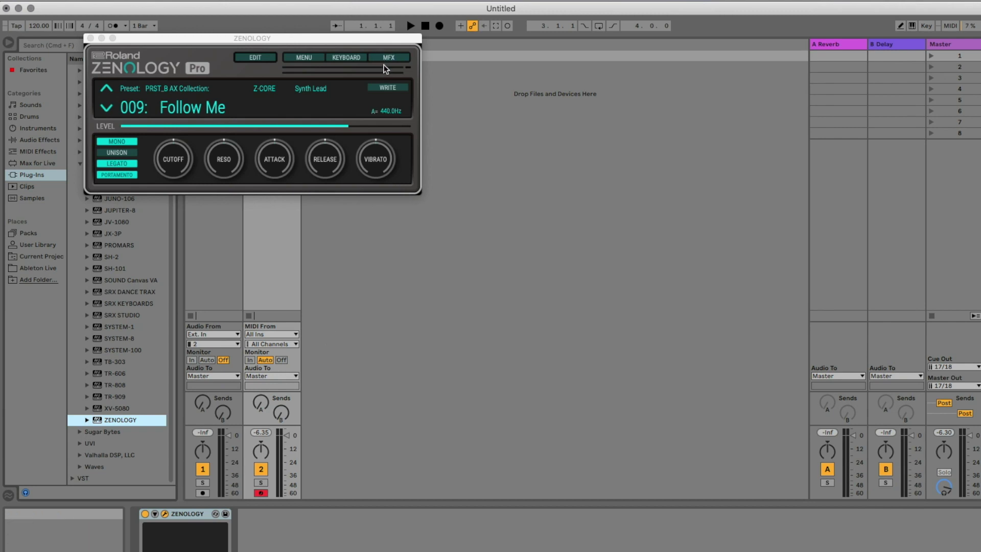
click(394, 85)
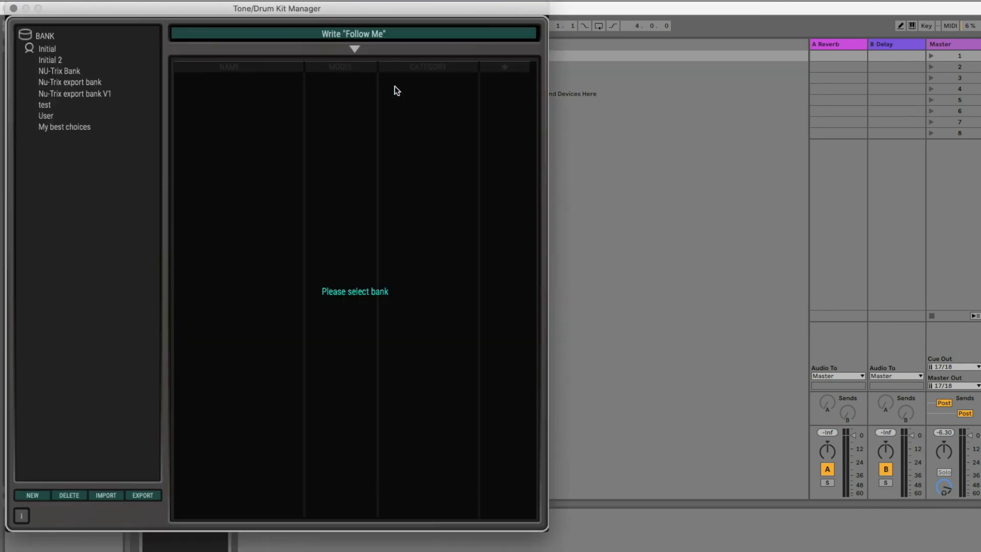
click(76, 127)
click(217, 90)
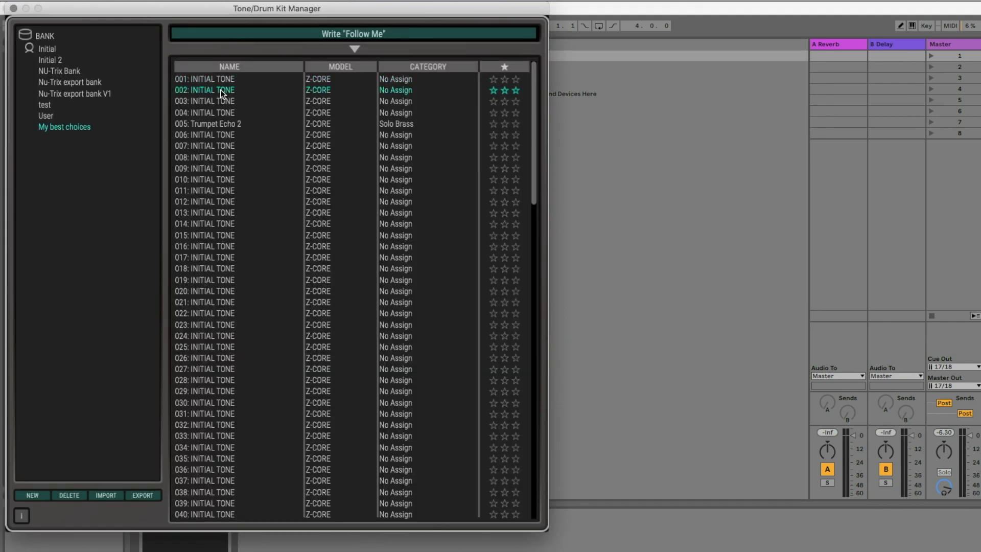
click(372, 33)
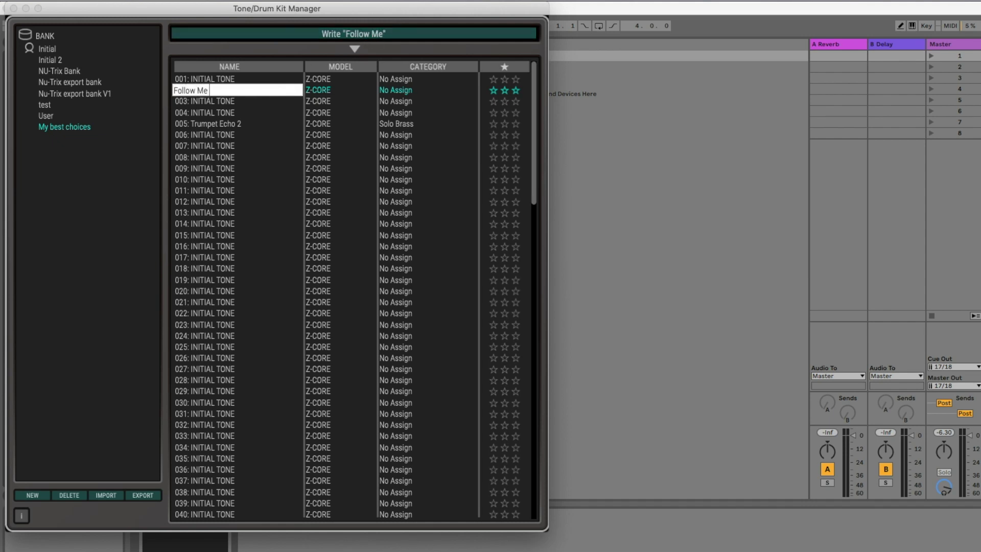
text(2)
key(Return)
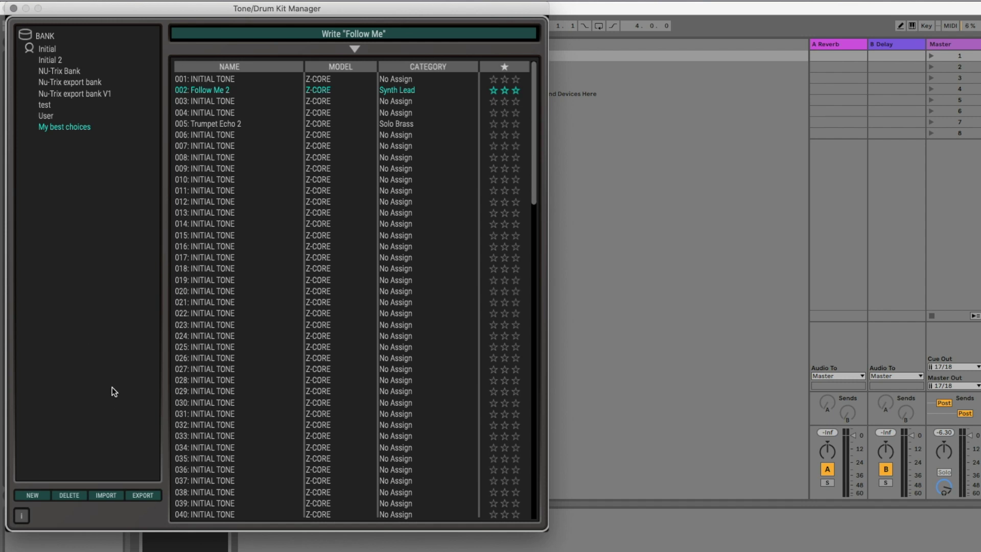
click(14, 8)
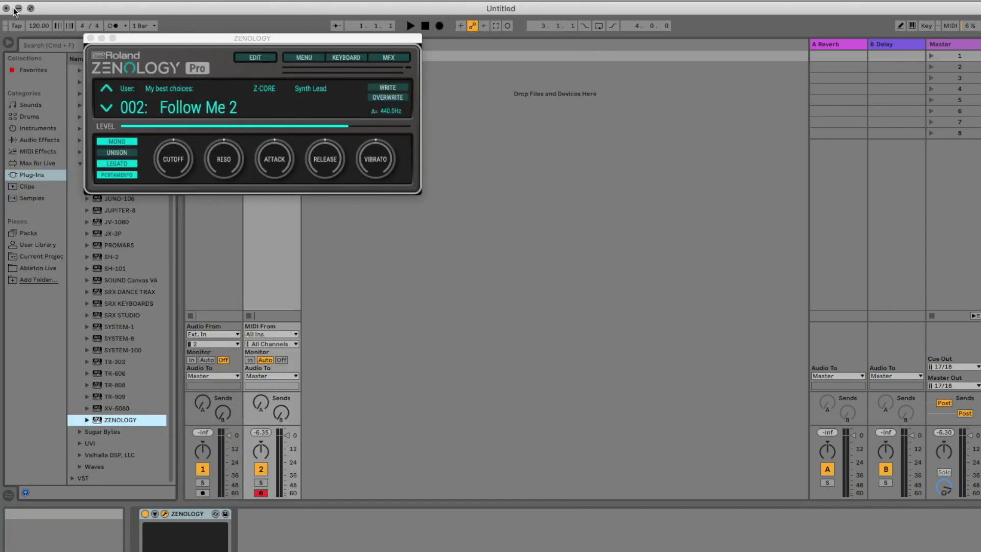
- Open the tone browser and cycle the MODEL filter through JX-8P, JUNO-106 and SH-101, ending on JUPITER-8
click(174, 107)
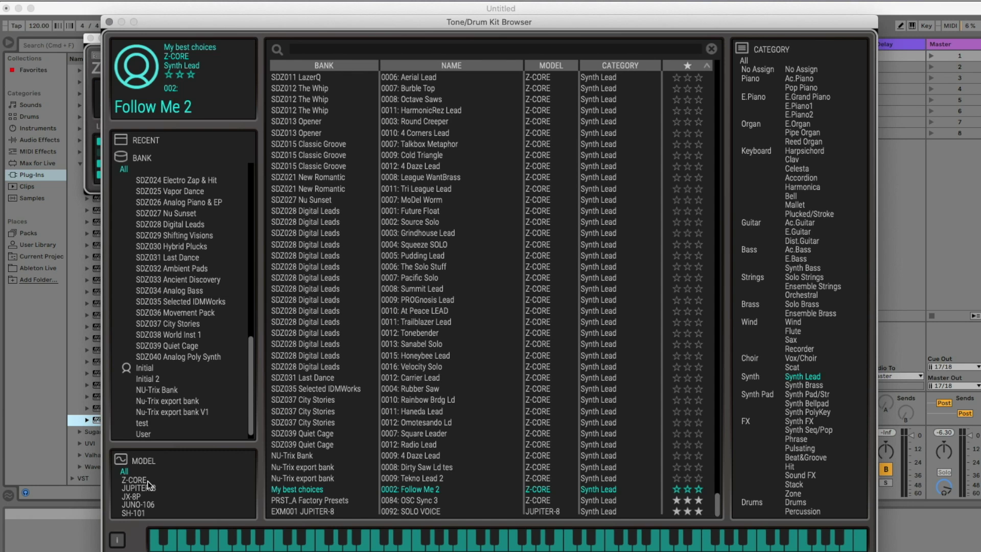
click(133, 488)
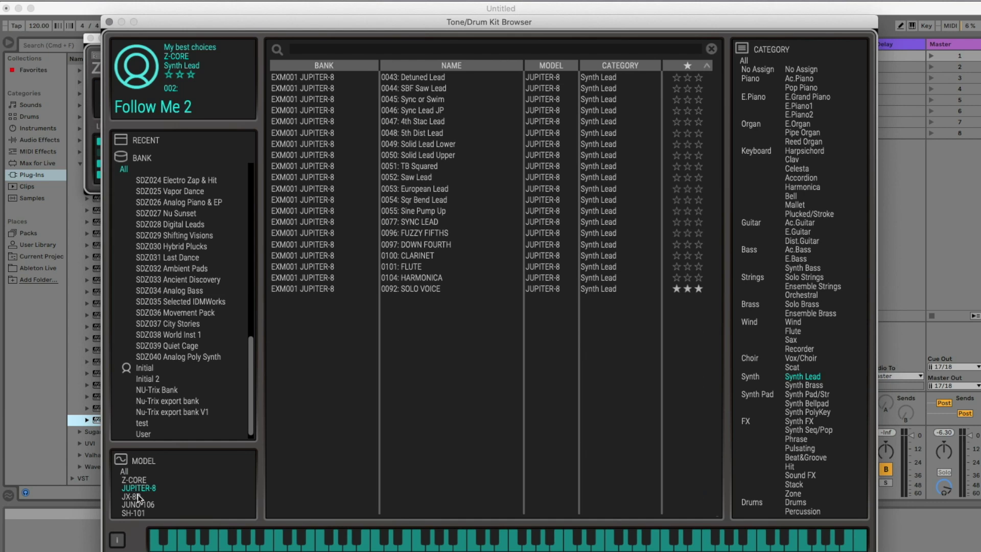
click(136, 498)
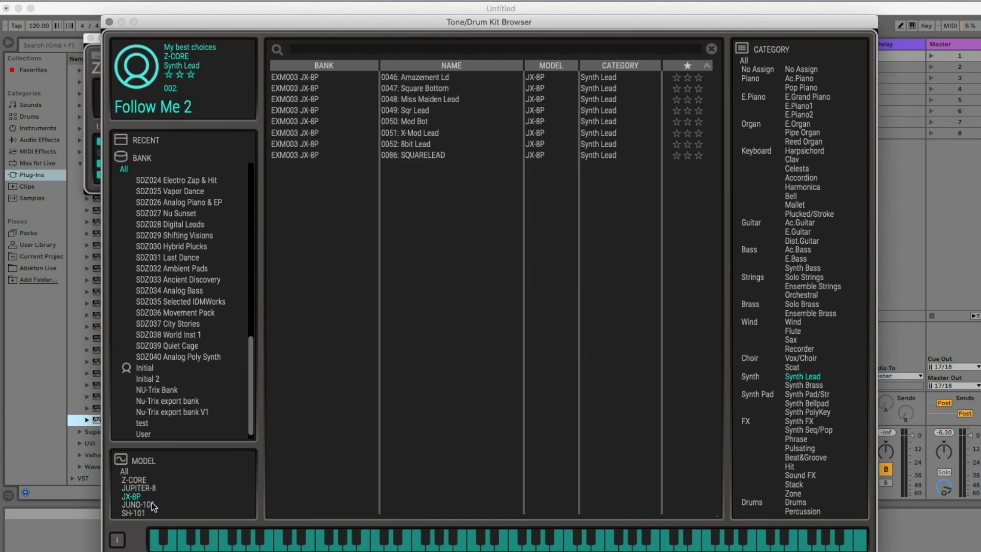
click(138, 505)
click(138, 513)
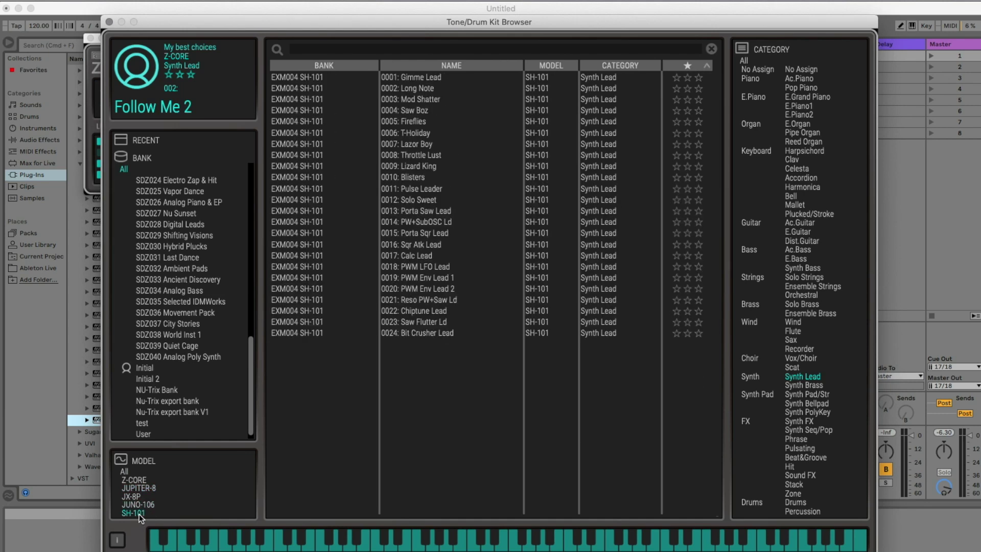
click(148, 505)
click(139, 496)
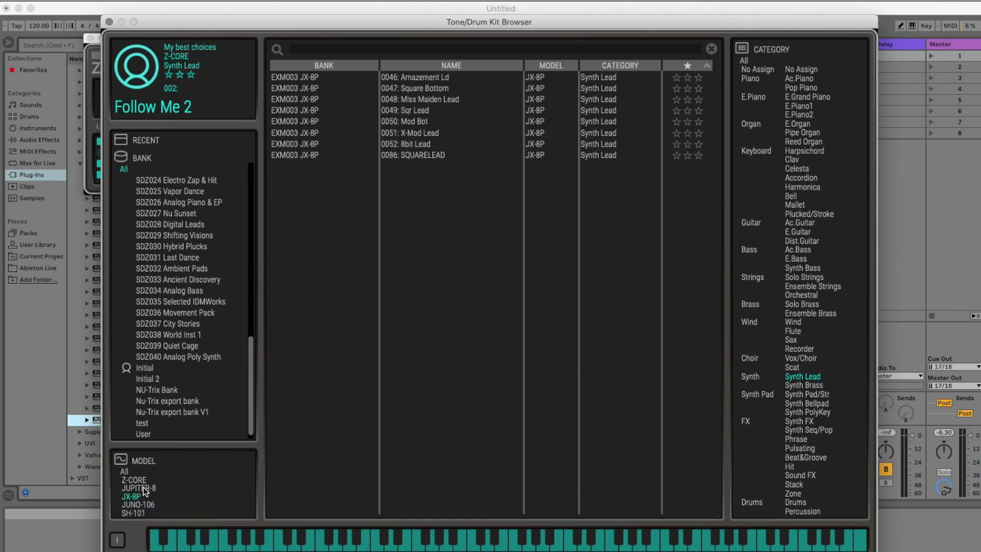
click(147, 489)
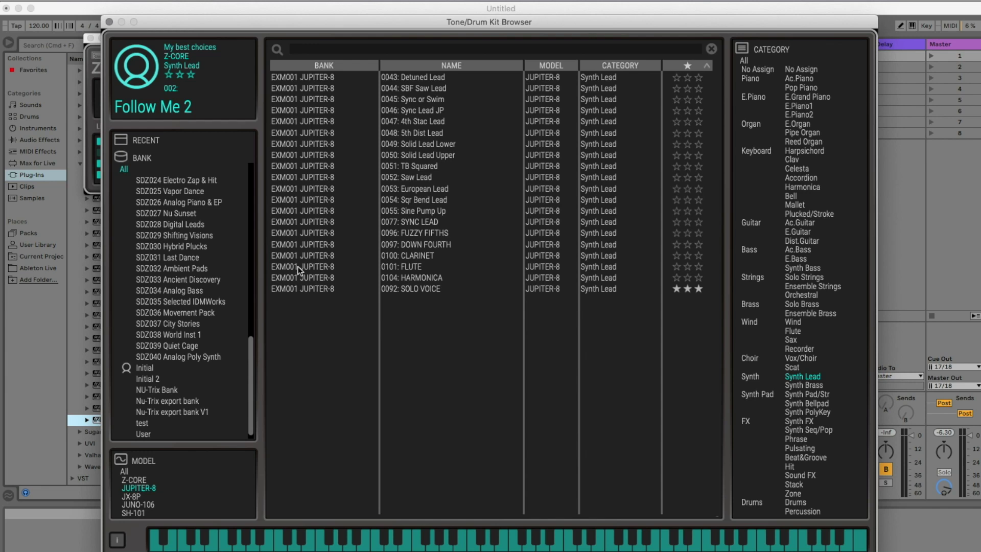
- Load 044: SBF Saw Lead, show its full JUPITER-8 editor, and shift the plug-in window left
double_click(431, 87)
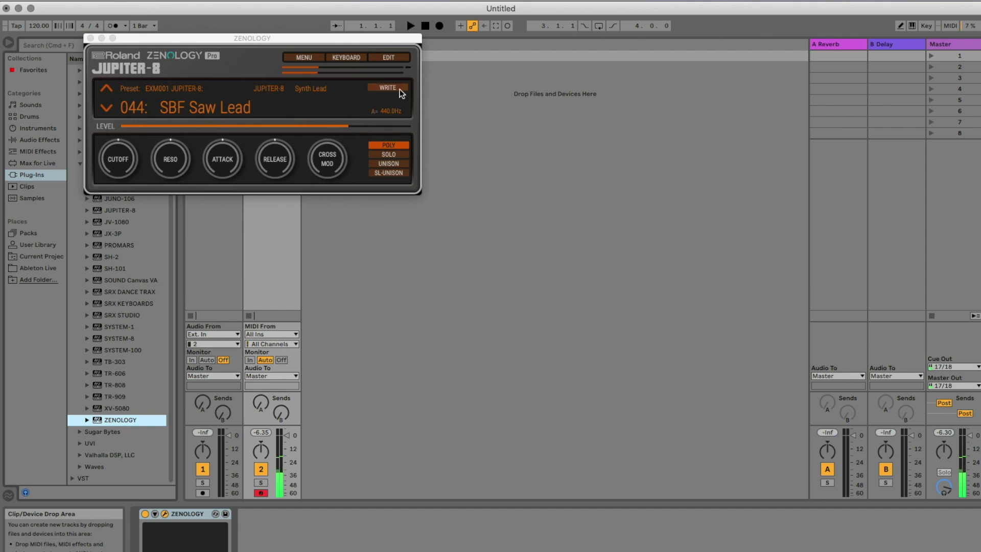
click(385, 54)
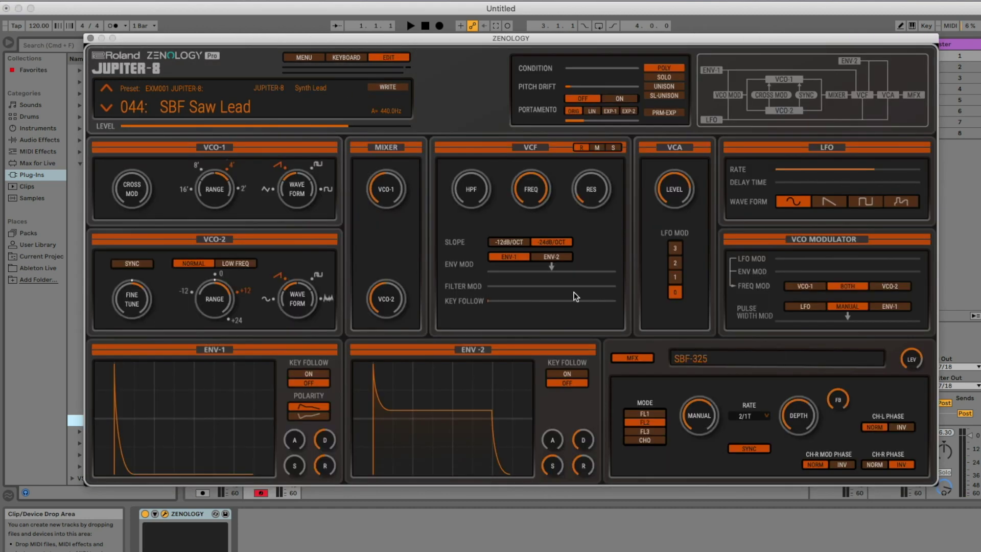
drag(620, 41, 612, 43)
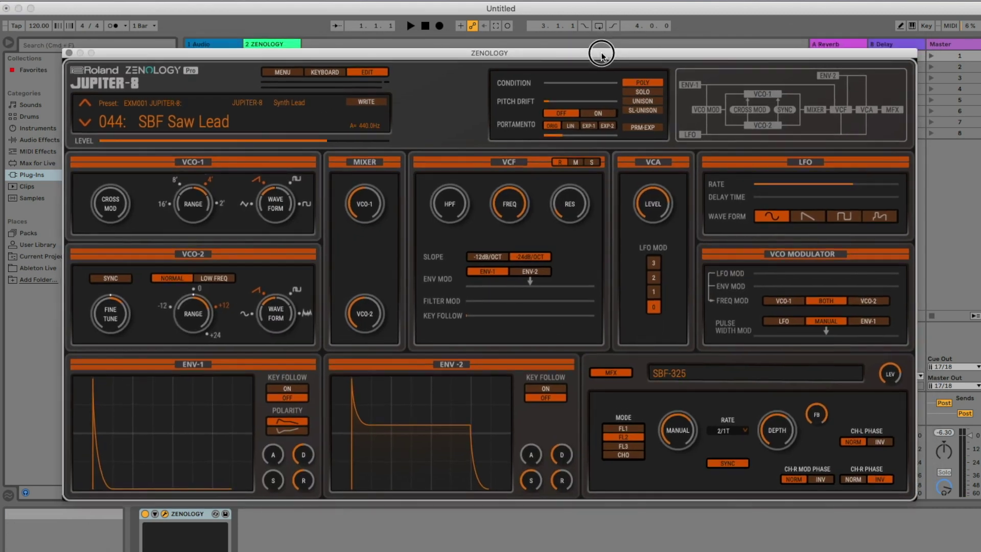
drag(602, 53, 602, 56)
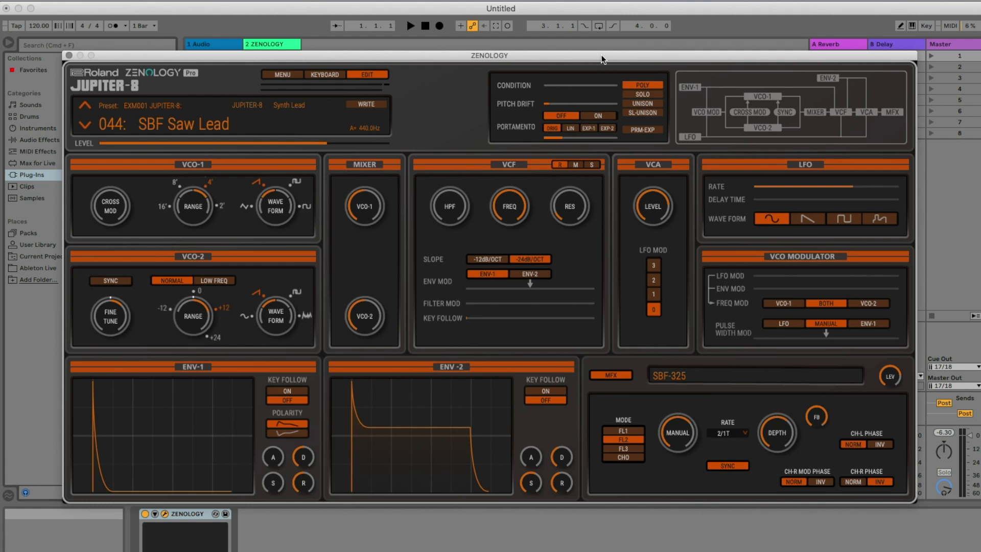
drag(602, 59, 587, 59)
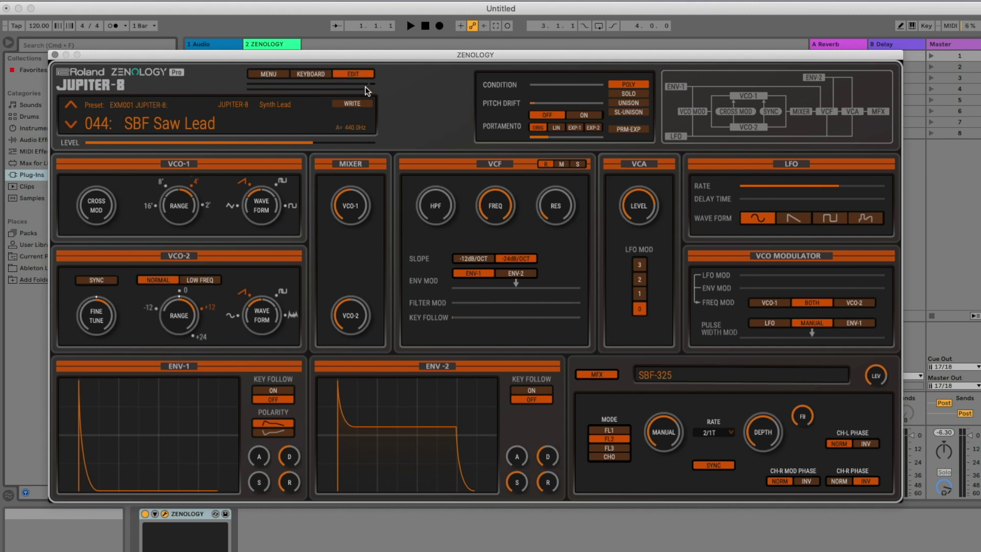
- Write SBF Saw Lead into My best choices slot 003, renamed 'SBF Saw Lead 2'
click(356, 106)
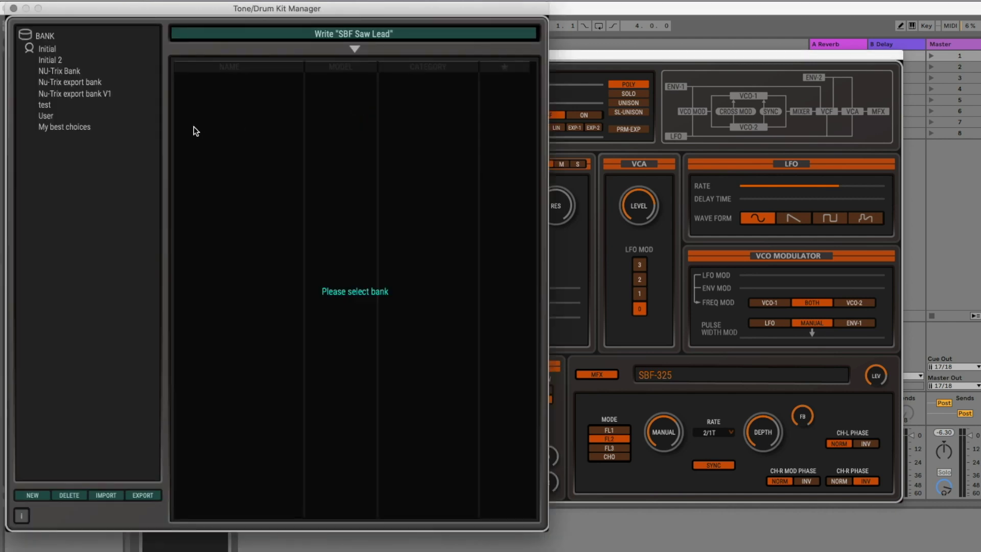
click(54, 128)
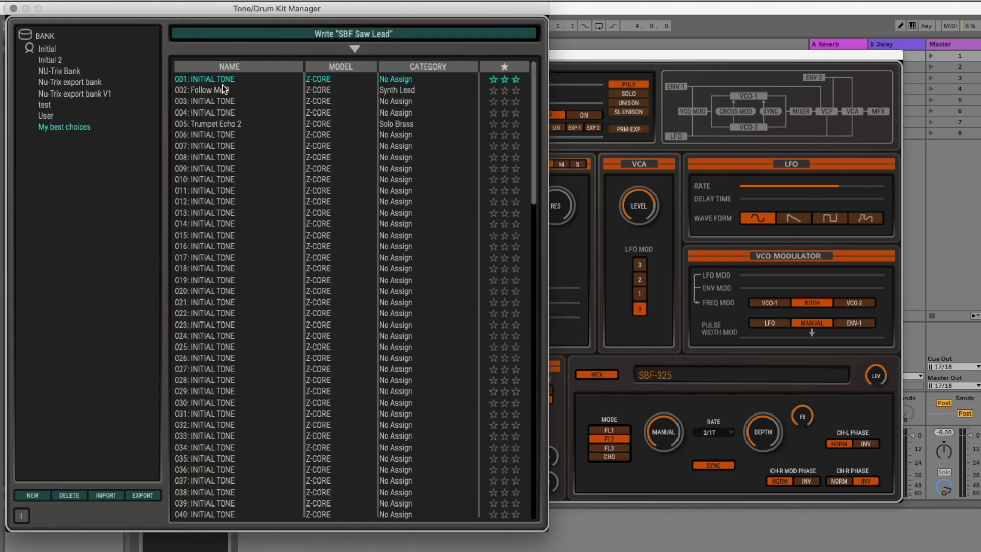
click(226, 100)
click(333, 33)
click(236, 102)
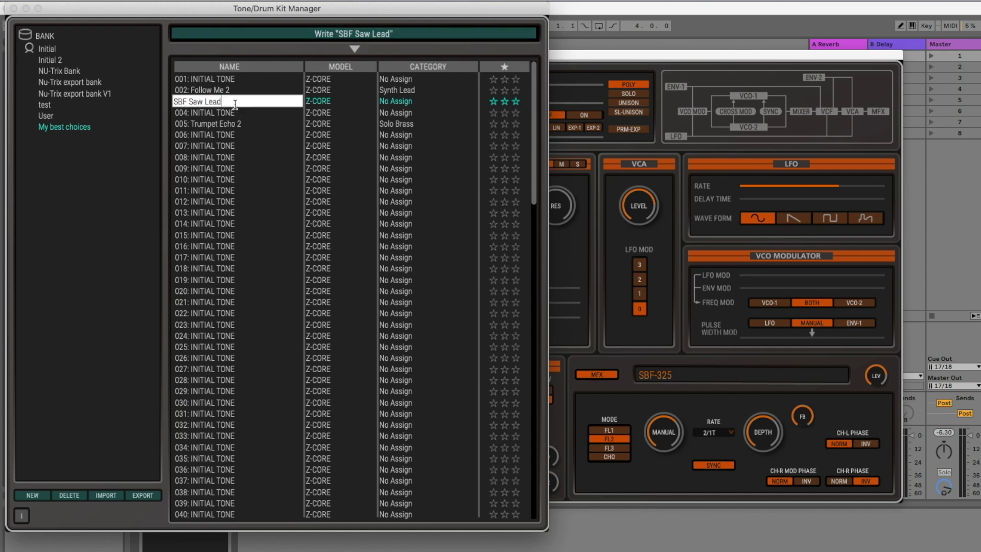
text(2)
key(Return)
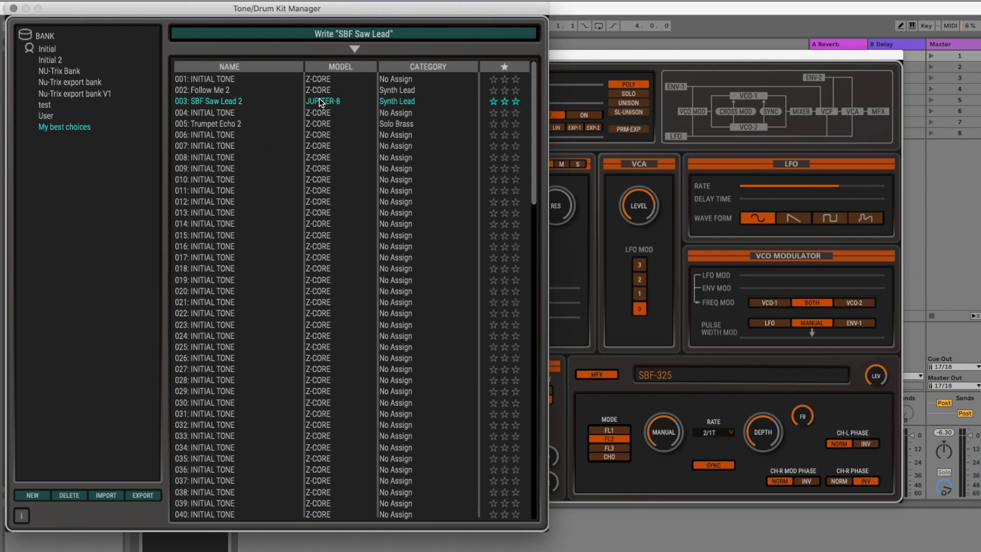